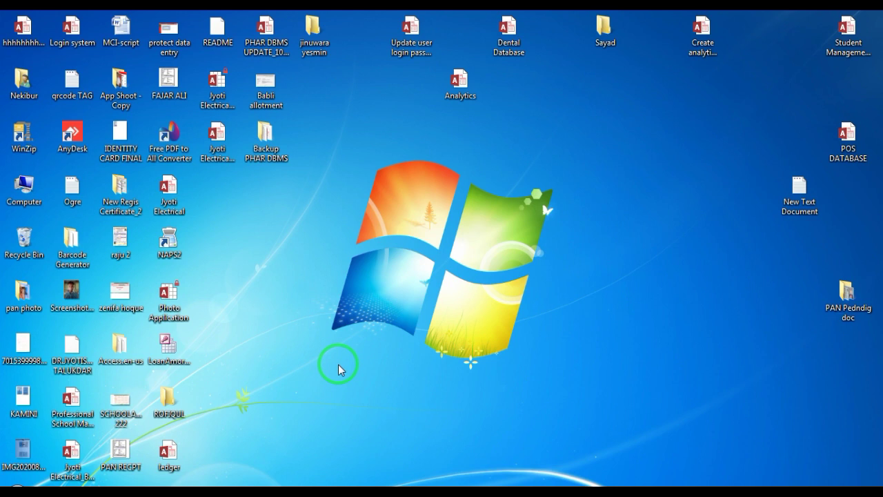
Step: Open the Analytics database from the desktop and log in with the user name and password
left_click(468, 77)
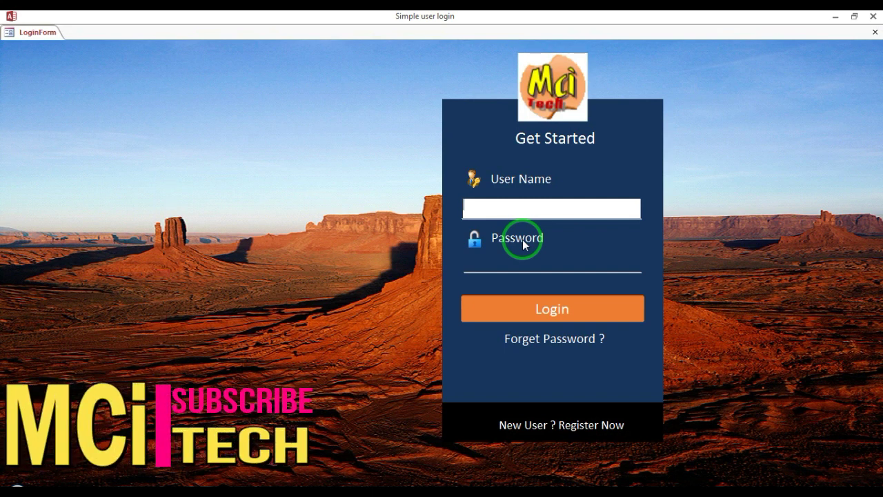
type("N")
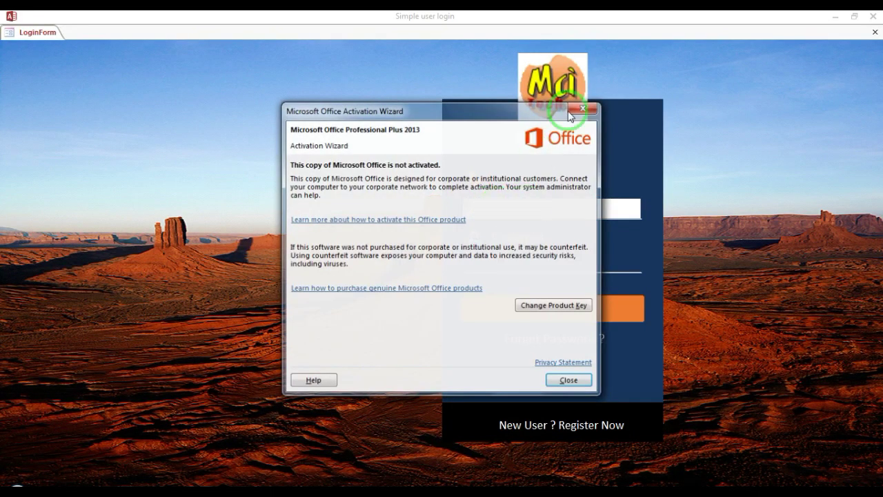
left_click(584, 108)
type("NN")
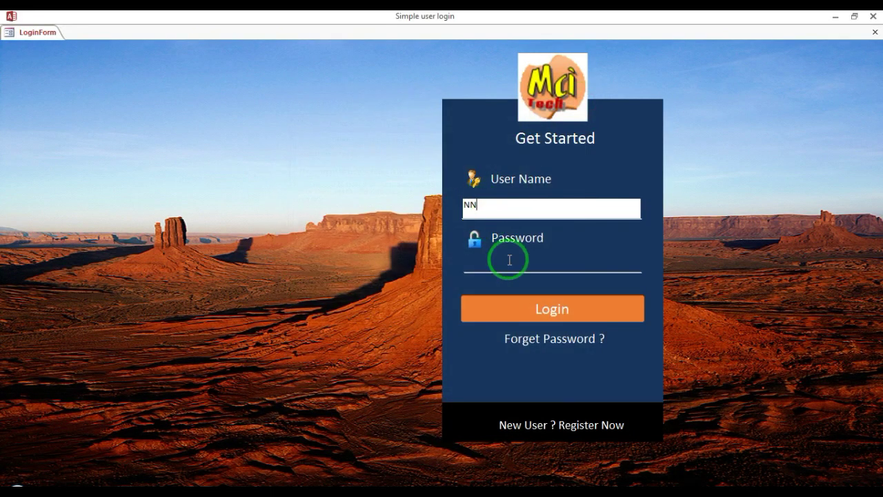
left_click(498, 260)
type("N")
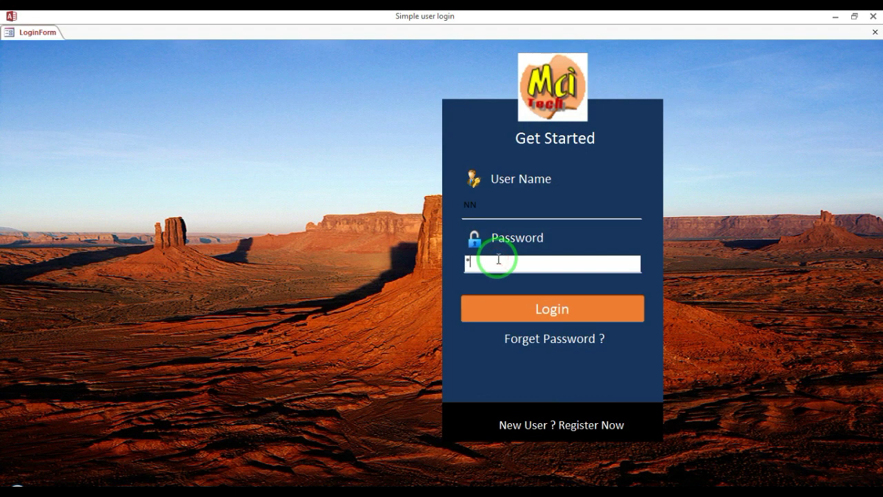
type("N")
left_click(567, 310)
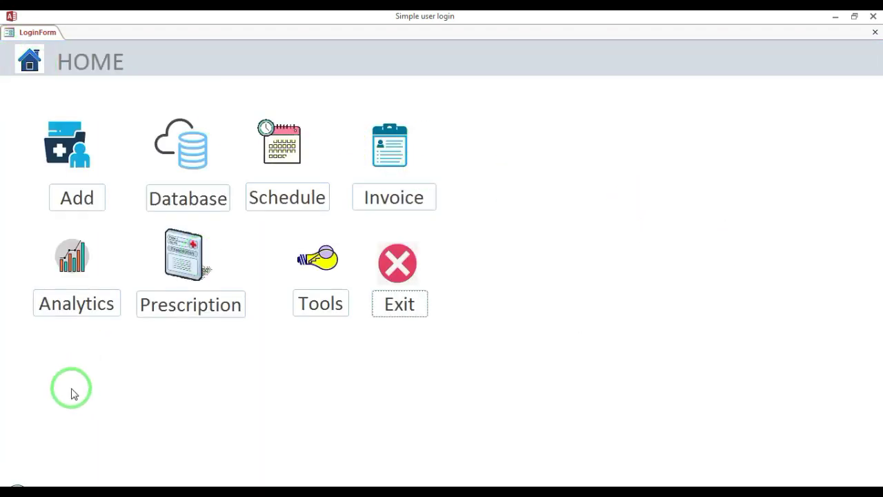
Step: Use the database's form tools to show the top ribbon and the navigation pane
left_click(322, 302)
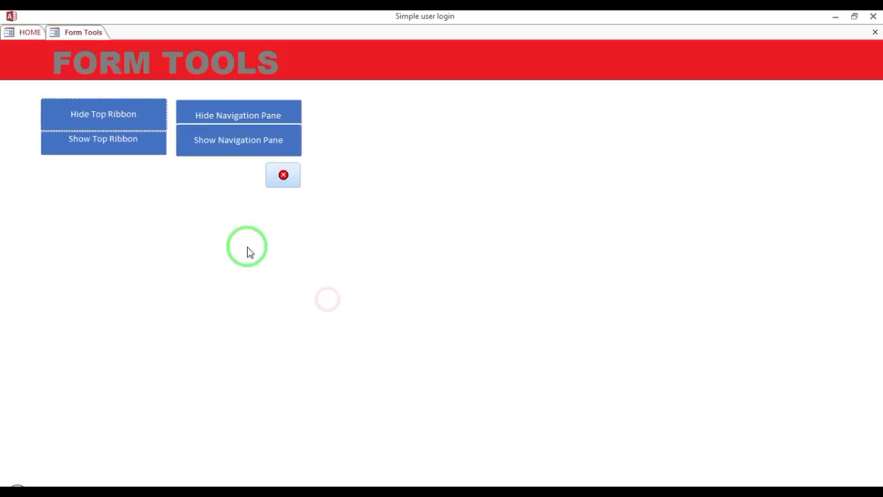
left_click(138, 152)
left_click(221, 163)
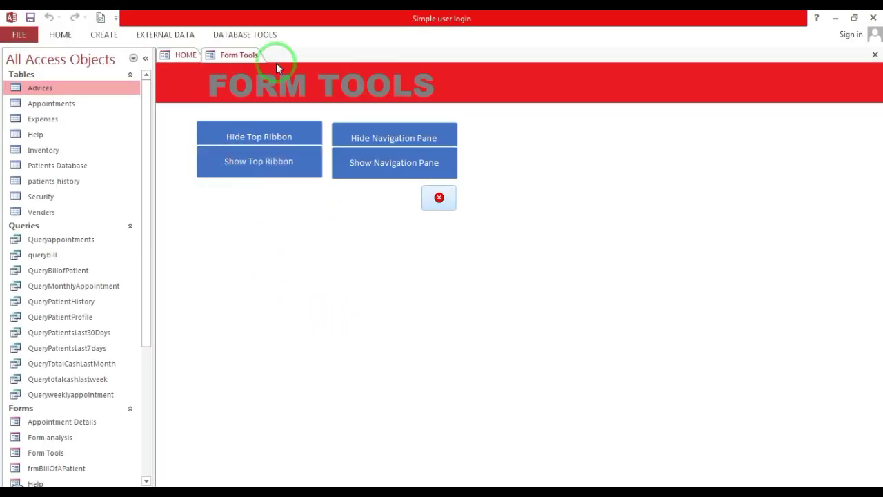
Step: Open the Analytics form from HOME, examine the last-week and last-month patient, appointment and bill figures, and close it
left_click(186, 55)
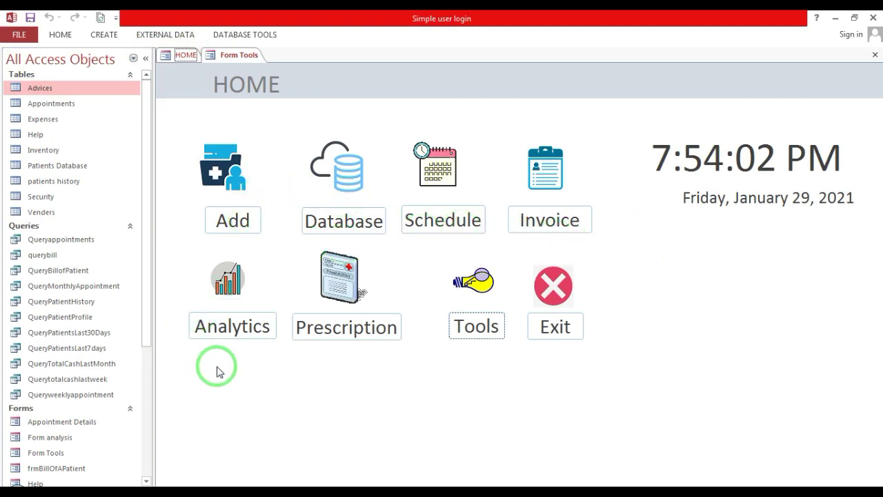
left_click(233, 325)
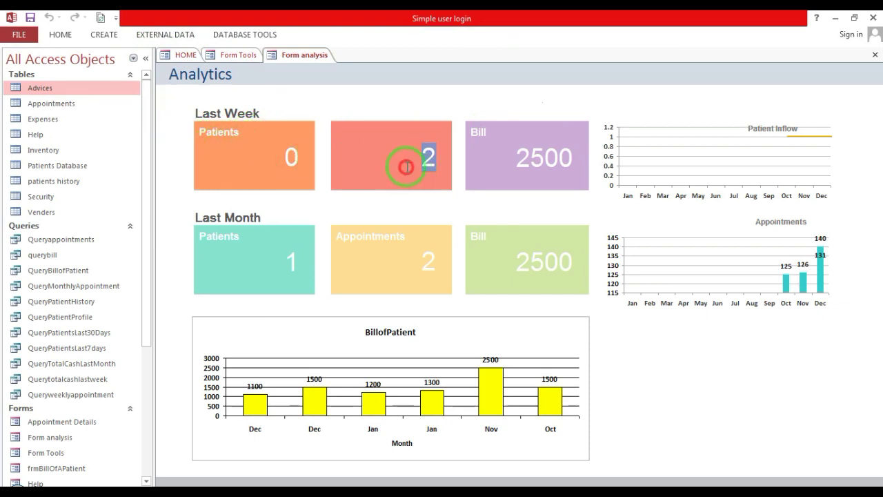
left_click(491, 172)
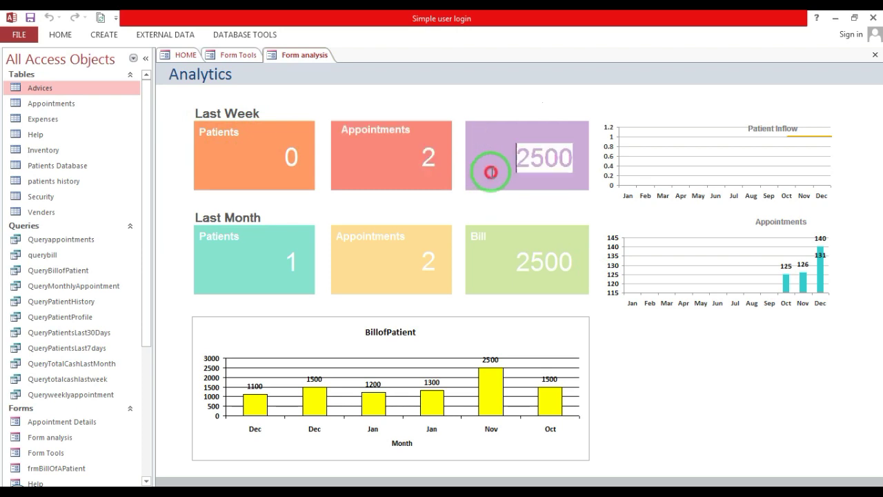
left_click(229, 260)
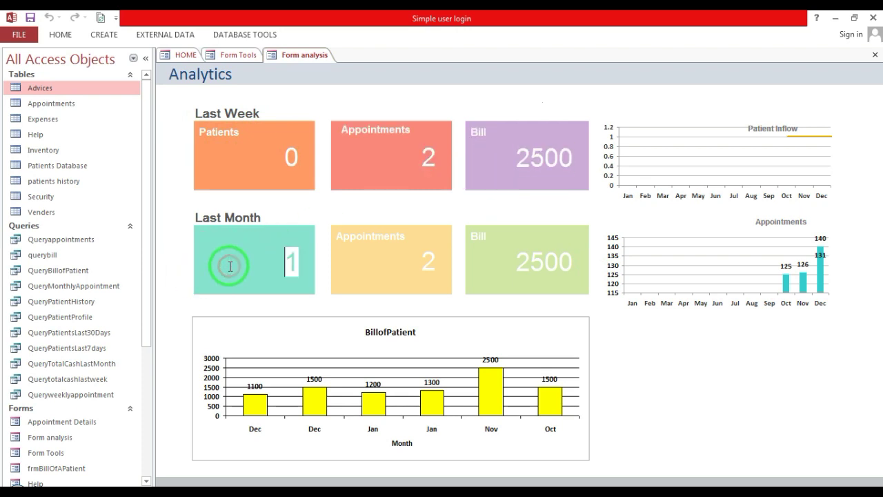
left_click(366, 273)
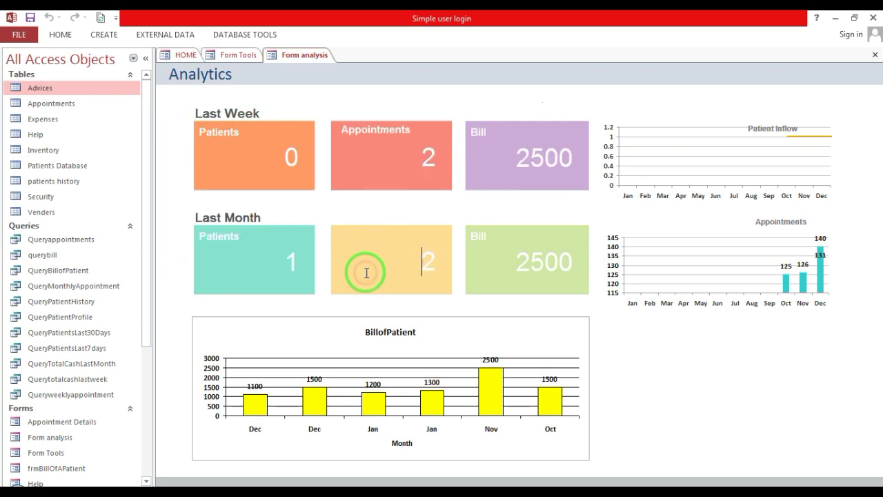
left_click(485, 268)
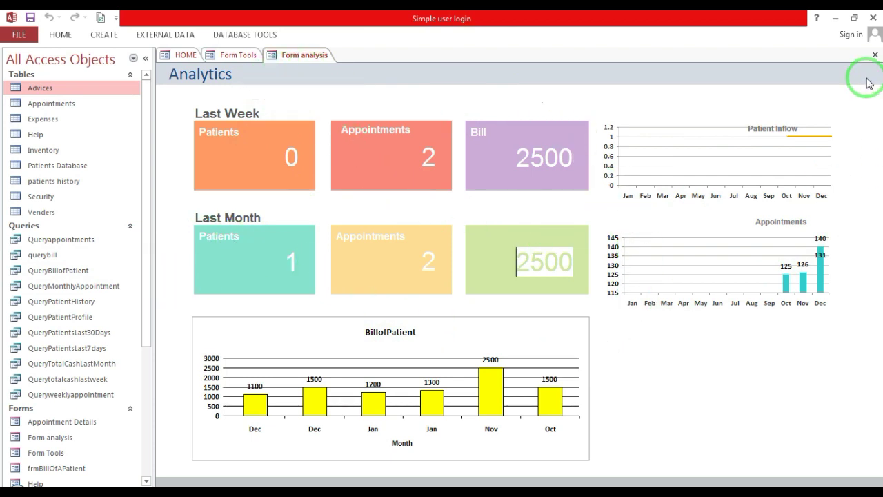
left_click(874, 55)
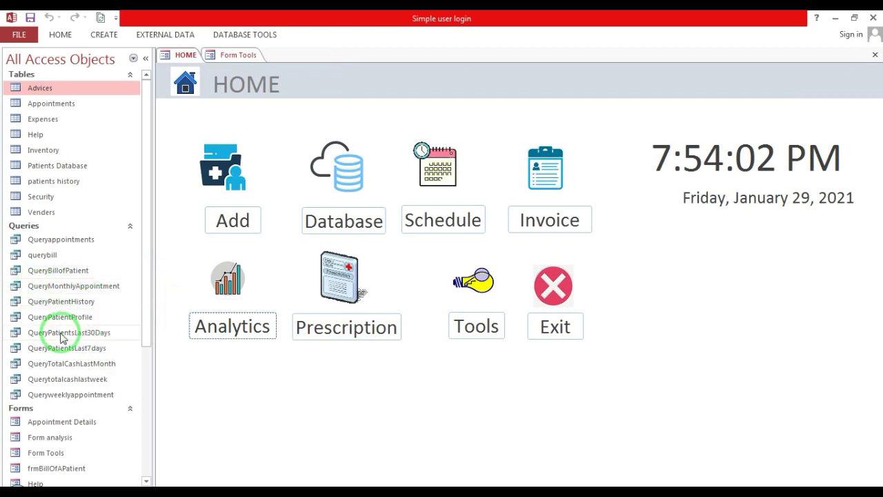
Step: Examine the Appointments table's date, treatment and payment columns, widening Appointment Date, and close it without saving the layout
left_click(88, 338)
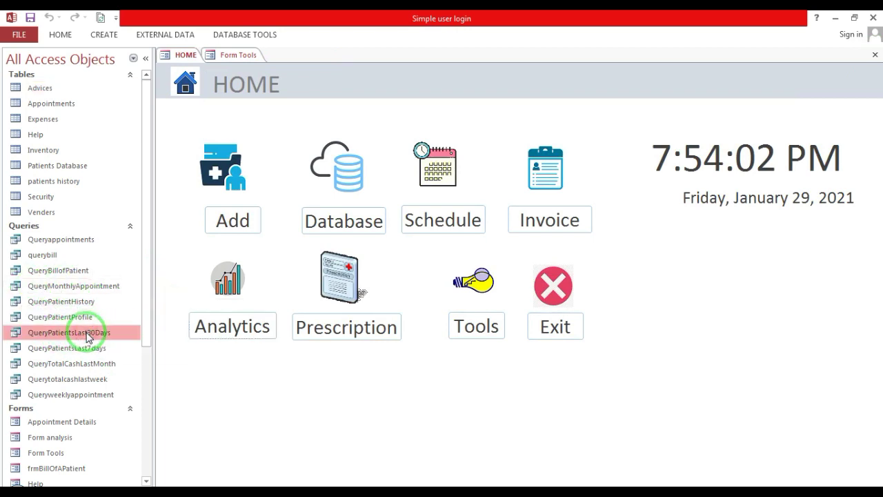
double_click(82, 104)
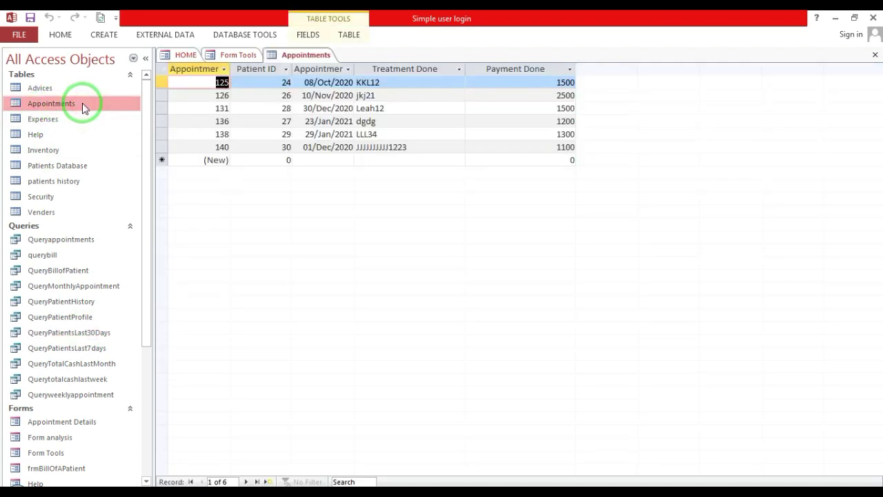
left_click(335, 134)
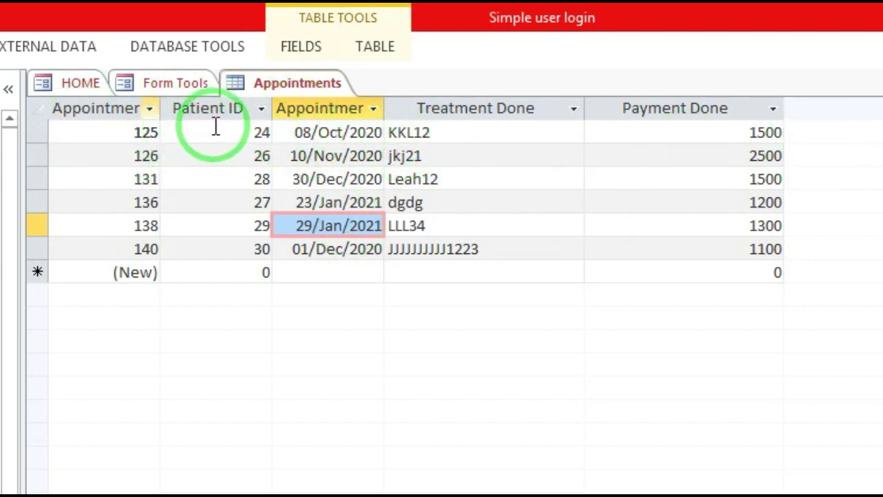
left_click(550, 114)
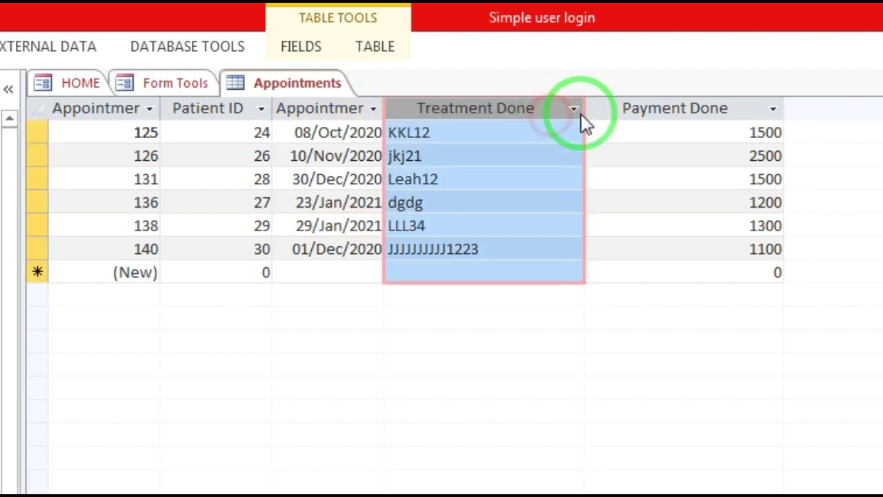
left_click(717, 112)
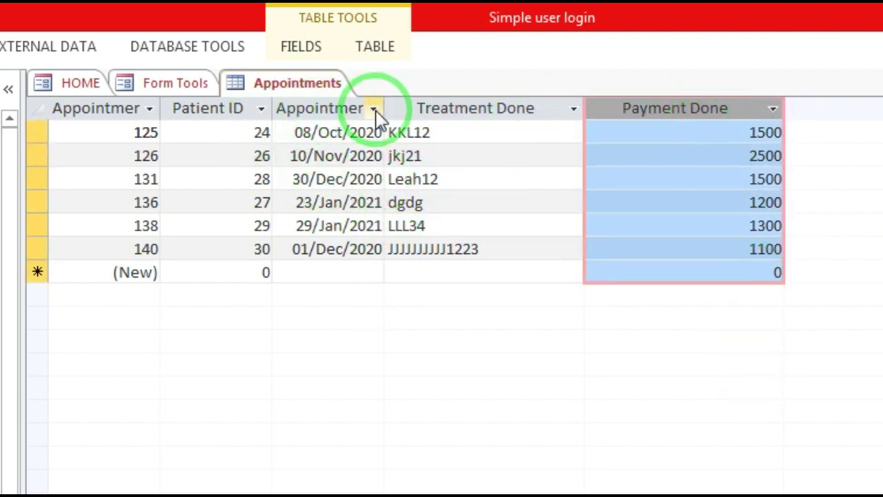
left_click_drag(384, 108, 463, 103)
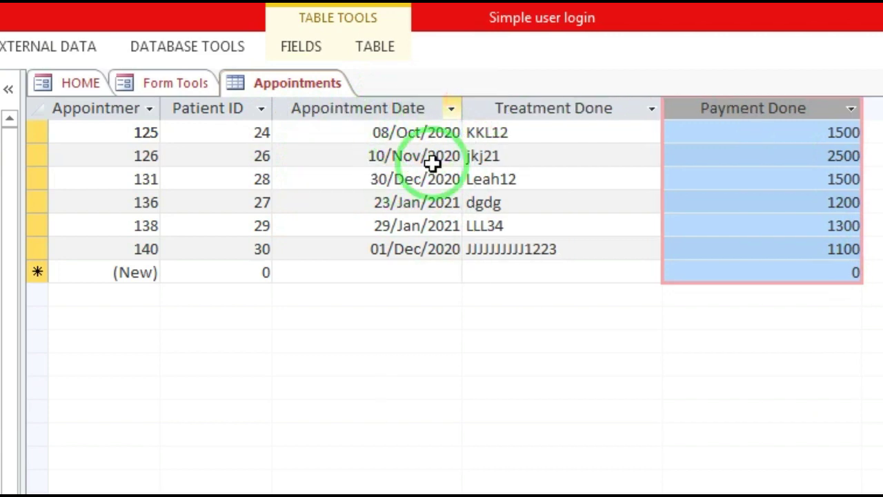
left_click(873, 55)
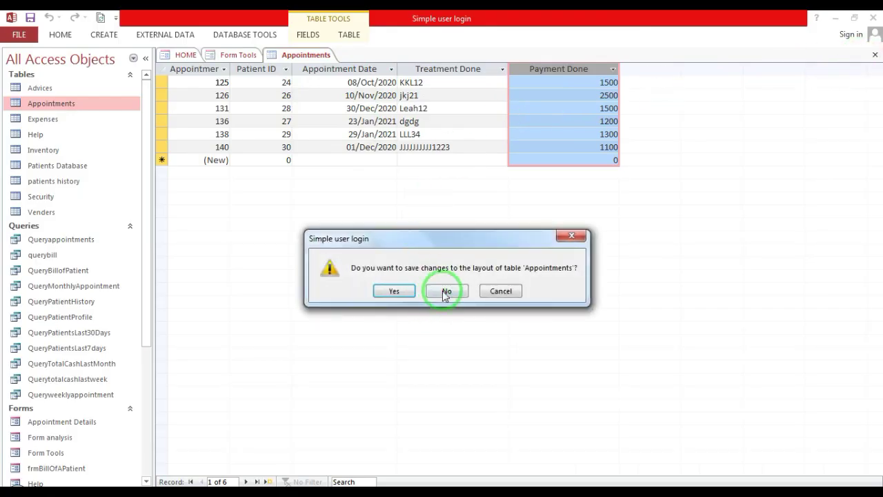
left_click(447, 291)
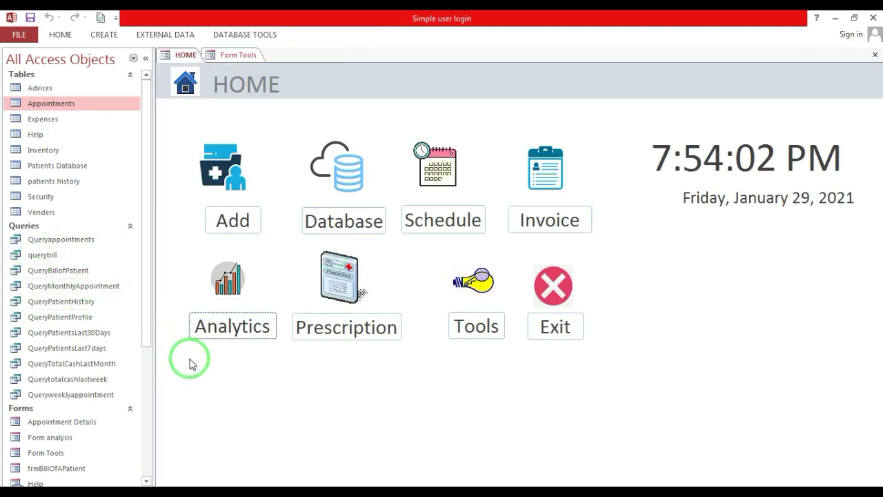
Step: Open QueryPatientsLast30Days in Design view and widen the Walk in date column to examine its full criterion
left_click(84, 335)
right_click(63, 336)
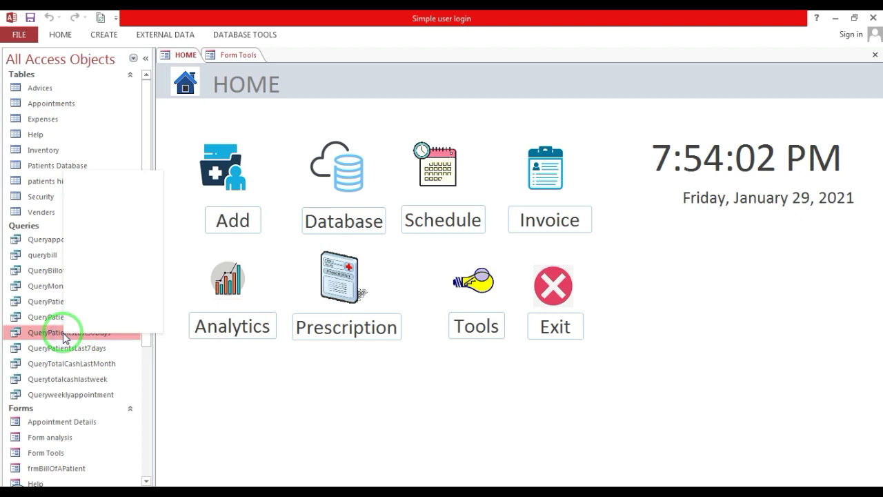
left_click(110, 194)
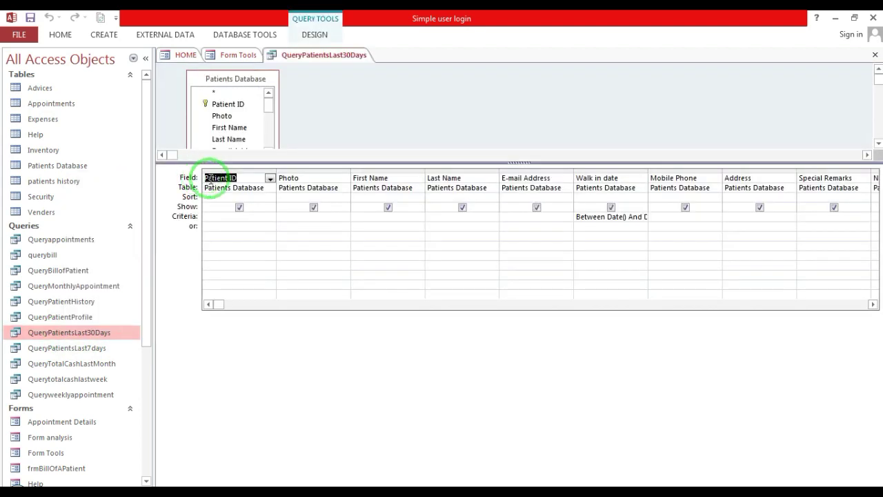
left_click_drag(290, 162, 294, 181)
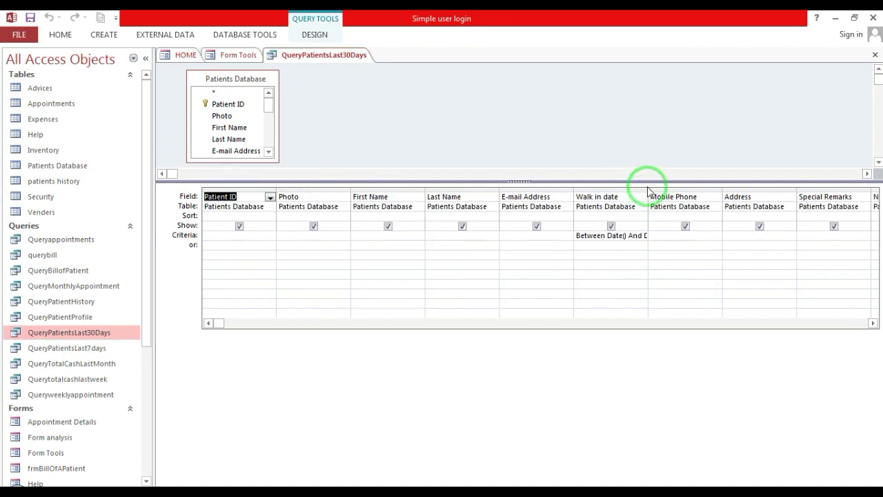
left_click_drag(647, 190, 720, 190)
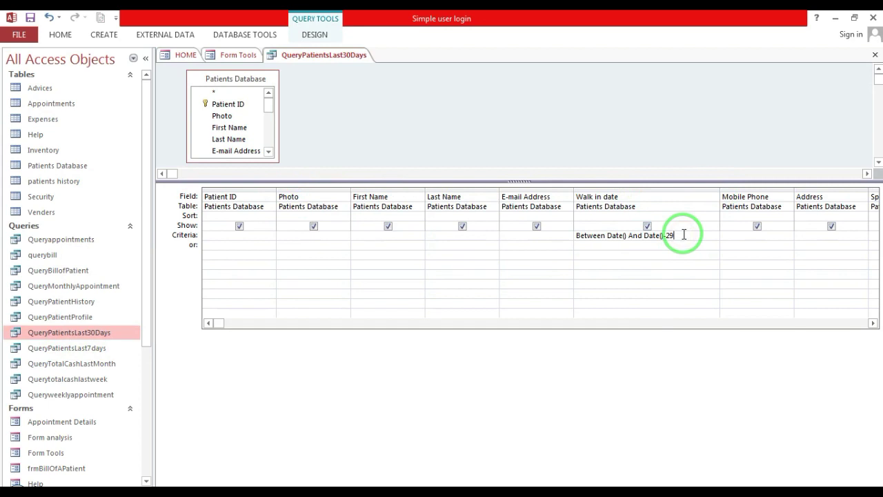
left_click_drag(682, 234, 547, 239)
key("End")
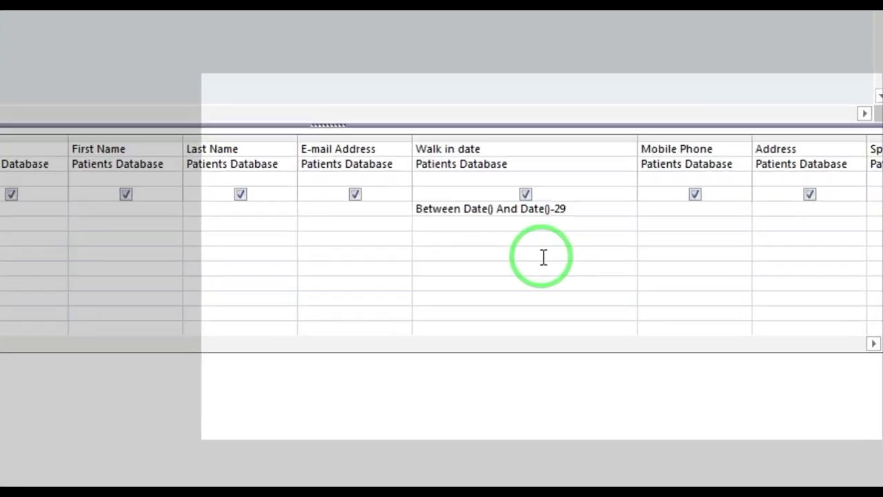
key("BackSpace")
type("0")
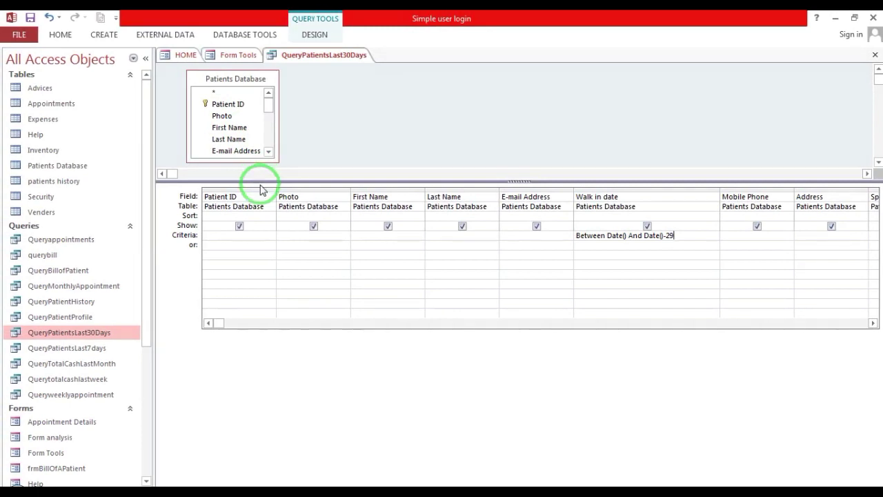
Step: Enlarge the Patients Database field list to review its fields against the criterion, and close the query without saving
left_click_drag(265, 181, 265, 218)
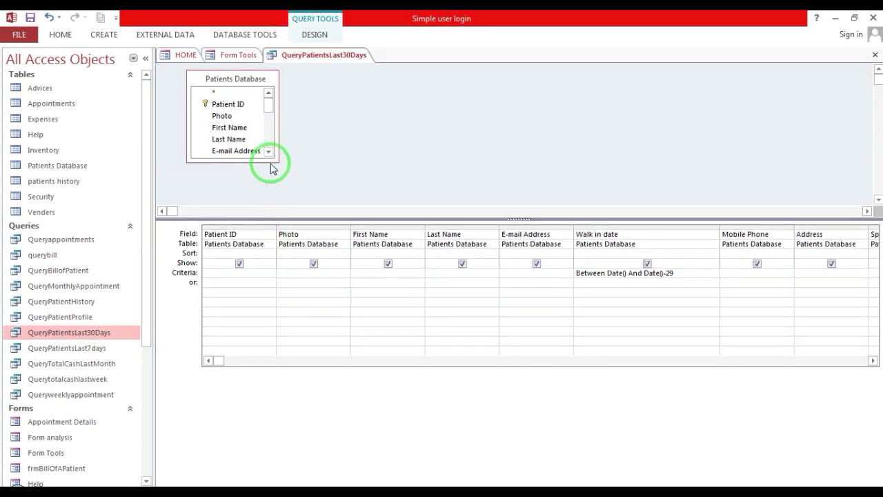
left_click_drag(278, 161, 324, 204)
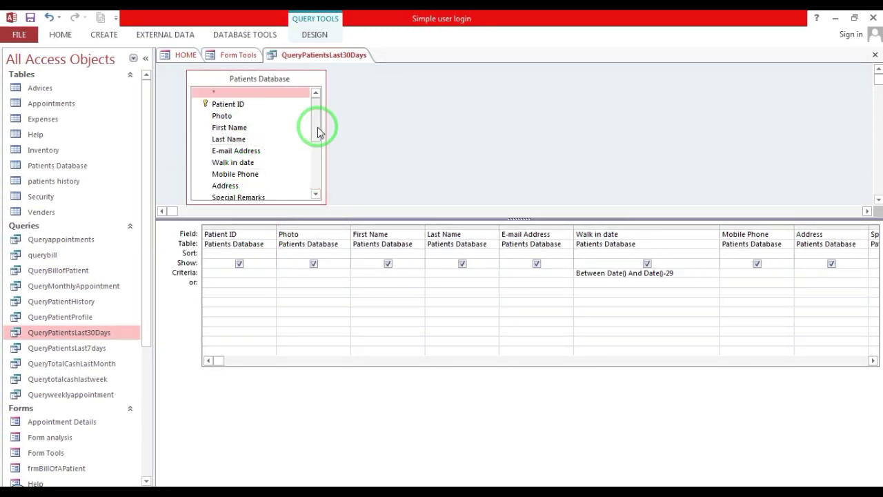
left_click_drag(311, 126, 256, 207)
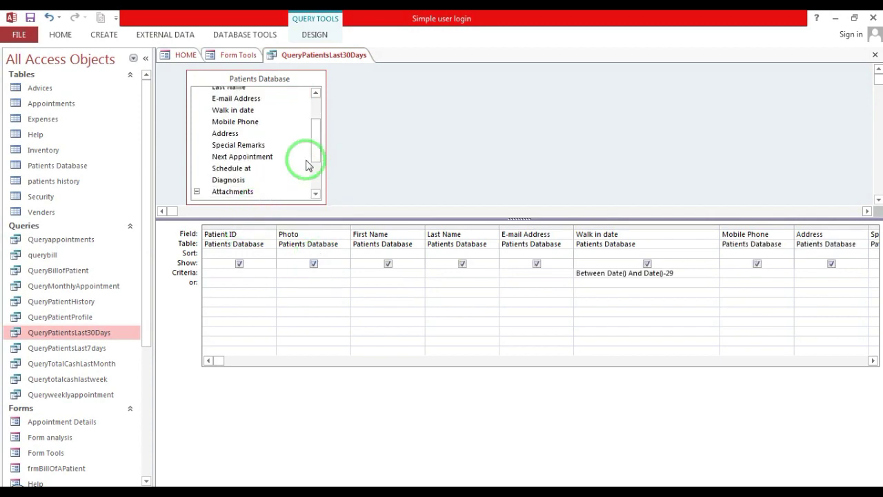
left_click_drag(314, 158, 315, 122)
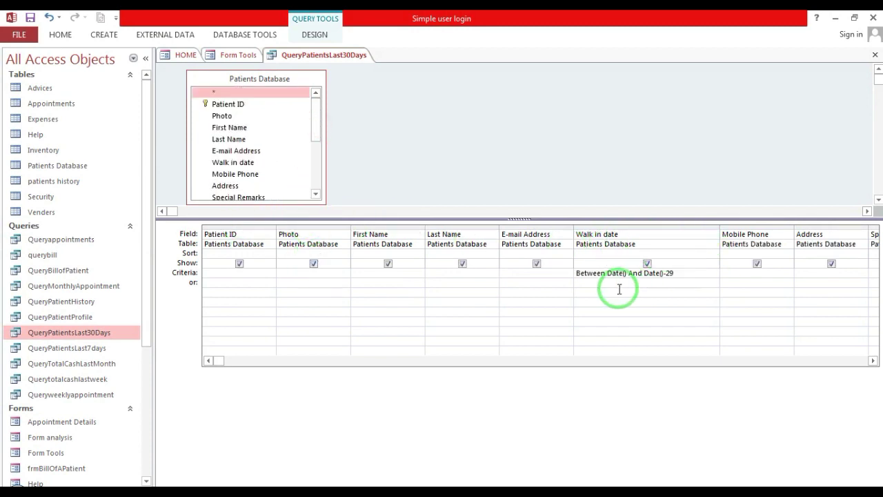
left_click(587, 274)
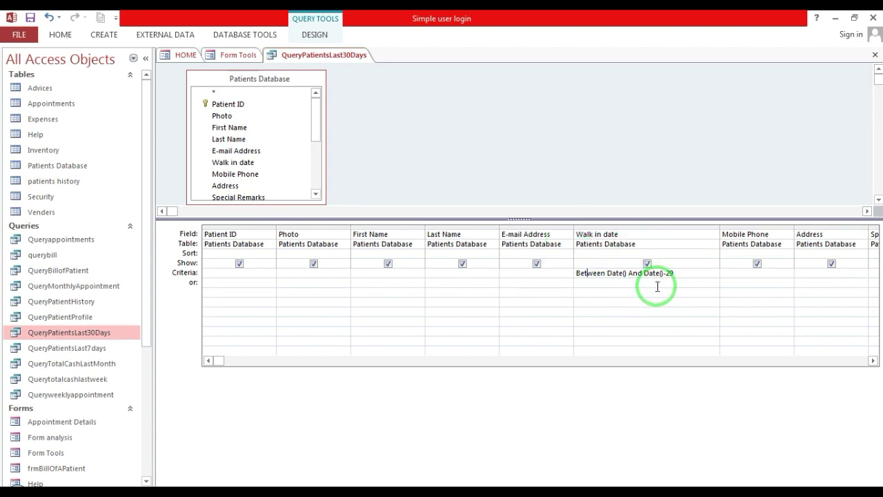
left_click(873, 56)
left_click(446, 289)
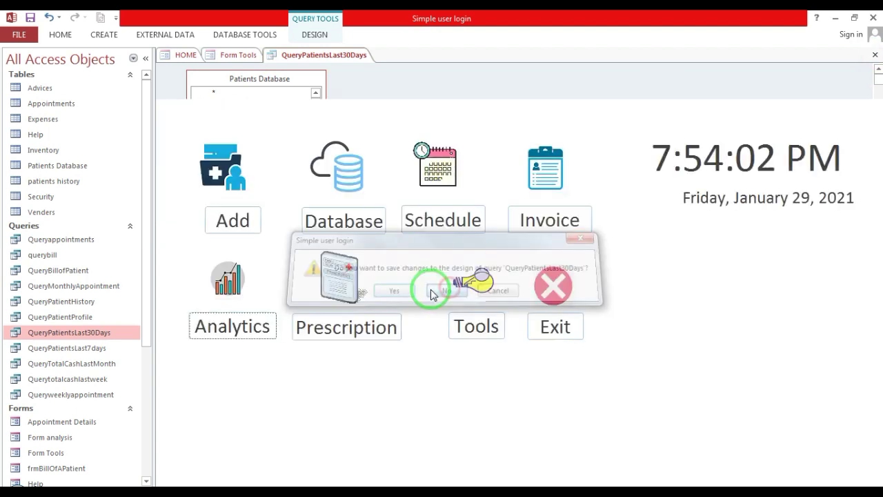
Step: Run QueryPatientsLast30Days, examine the patient record's Walk in date against the calendar, and close the query
left_click(66, 333)
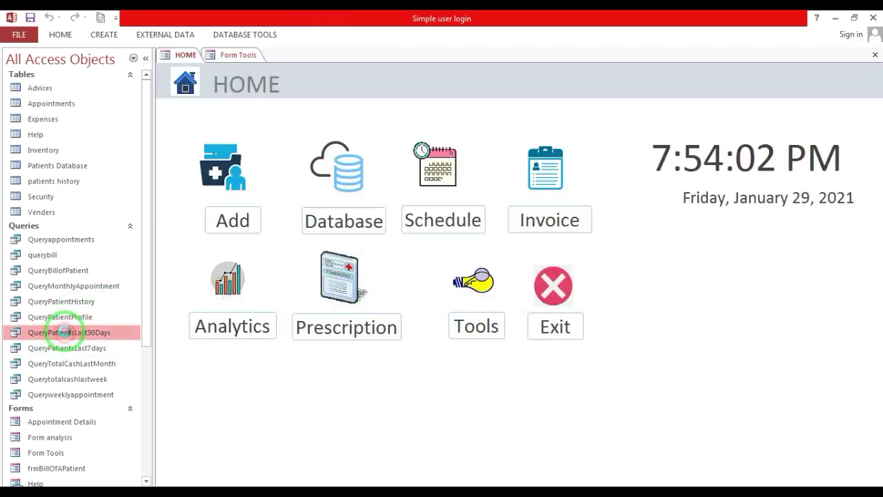
double_click(66, 333)
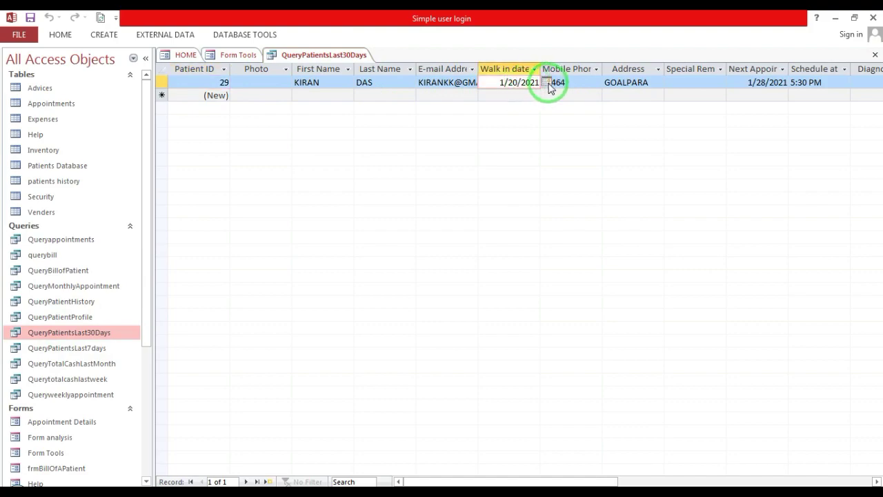
left_click(546, 82)
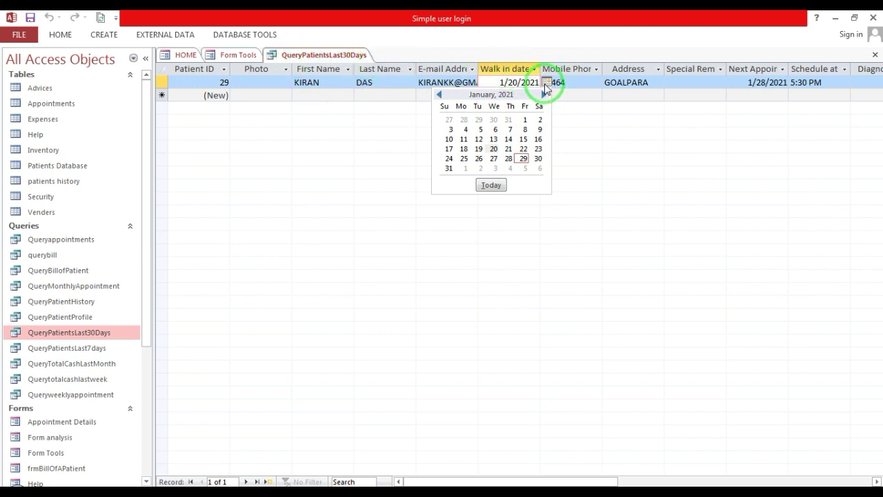
left_click(874, 55)
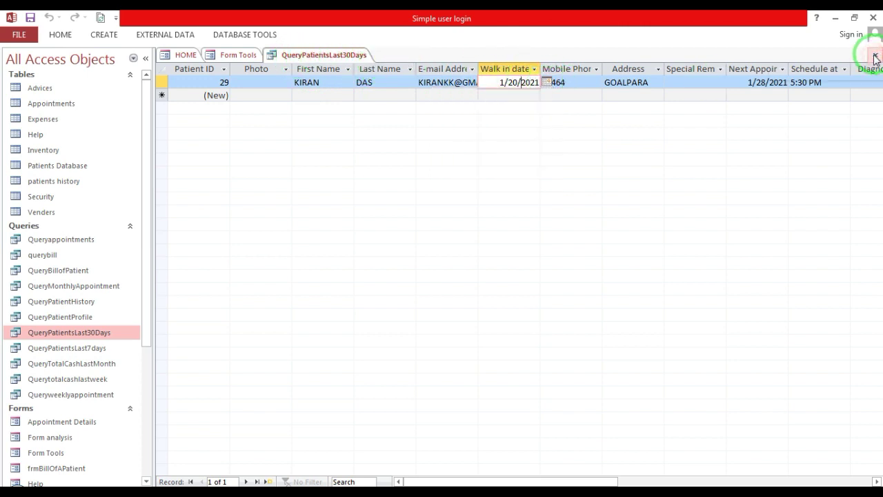
Step: Open QueryPatientsLast7days in Design view and enlarge the Patients Database field list to review its fields
left_click(88, 352)
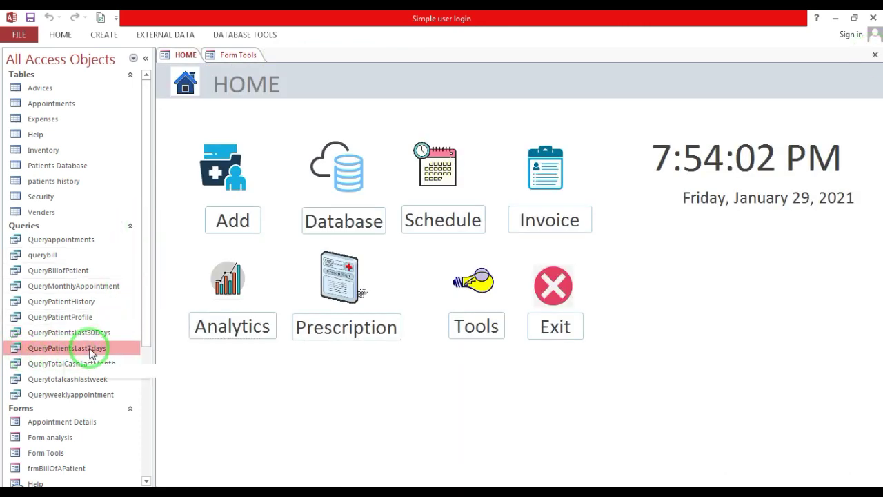
right_click(90, 350)
left_click(124, 209)
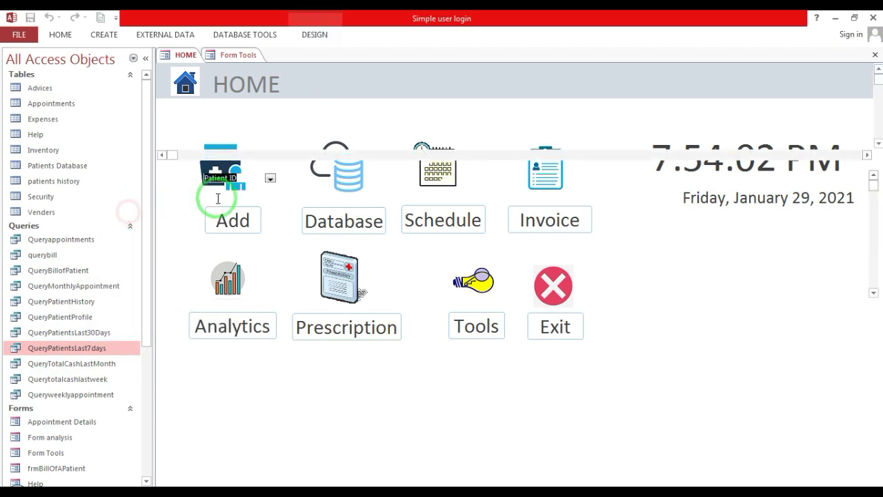
left_click(269, 186)
left_click_drag(273, 162, 274, 189)
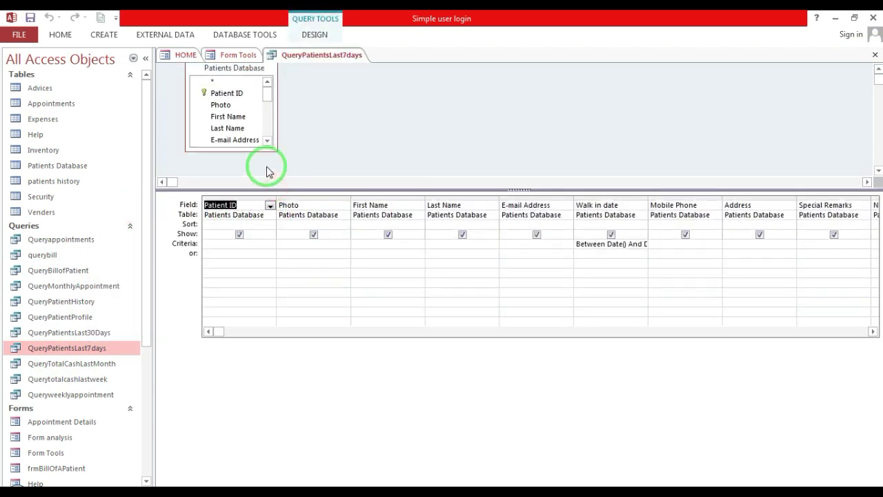
left_click_drag(250, 76, 262, 87)
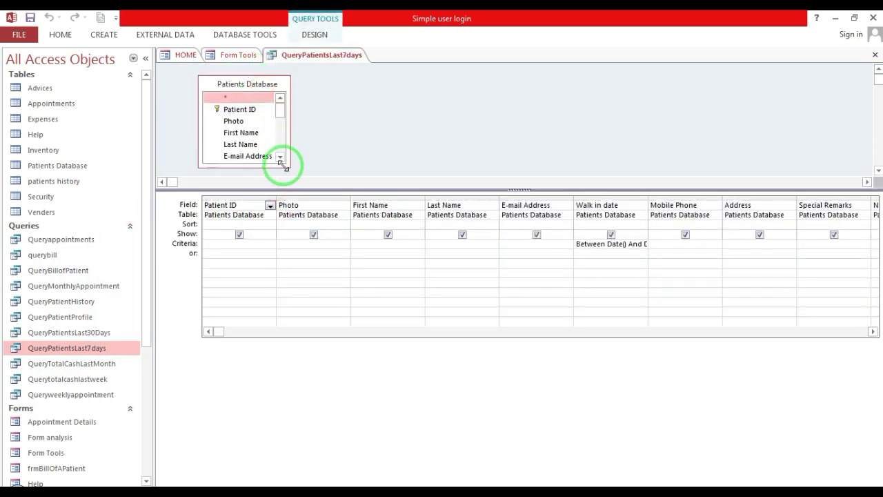
left_click_drag(281, 164, 321, 177)
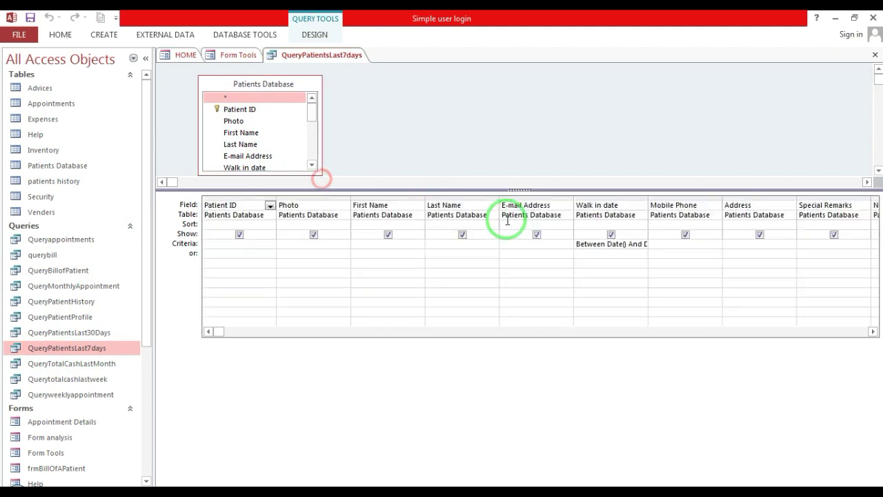
Step: Widen the Walk in date column to examine its full criterion, and close QueryPatientsLast7days without saving the design
left_click(590, 197)
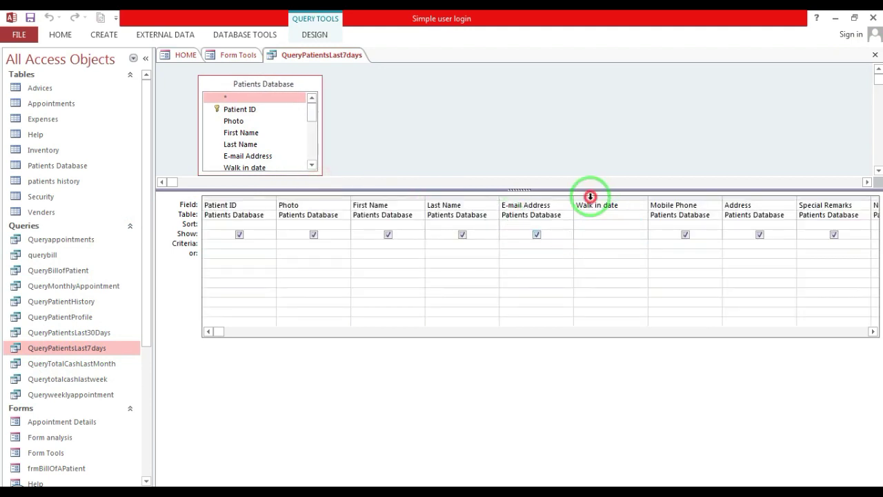
double_click(647, 197)
left_click(634, 256)
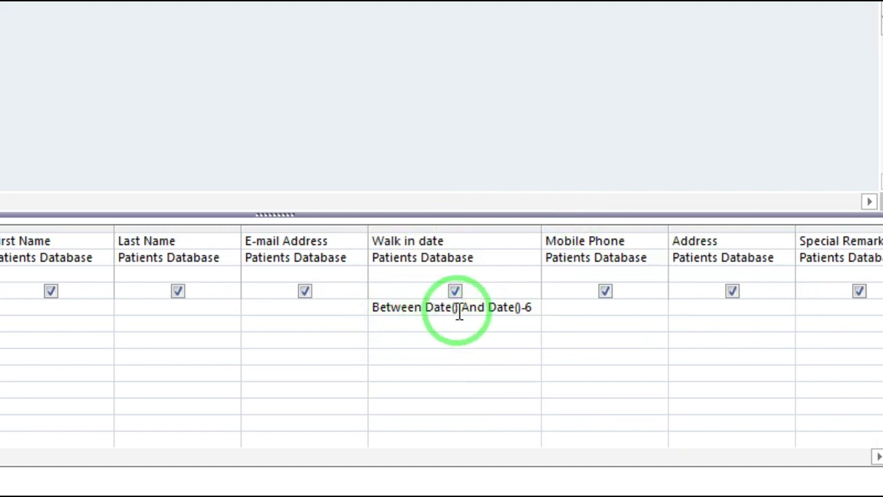
left_click(542, 307)
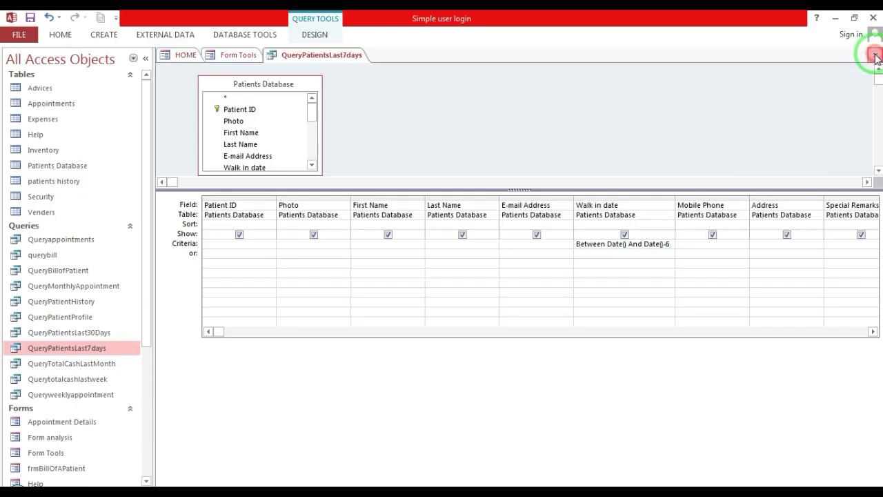
left_click(874, 57)
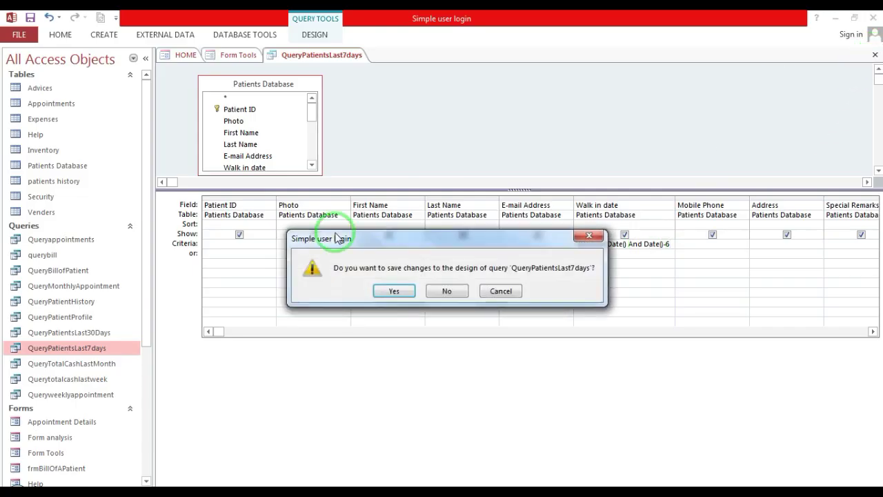
left_click(448, 290)
Step: Run QueryPatientsLast7days, check which patient records it returns, and close it
left_click(71, 355)
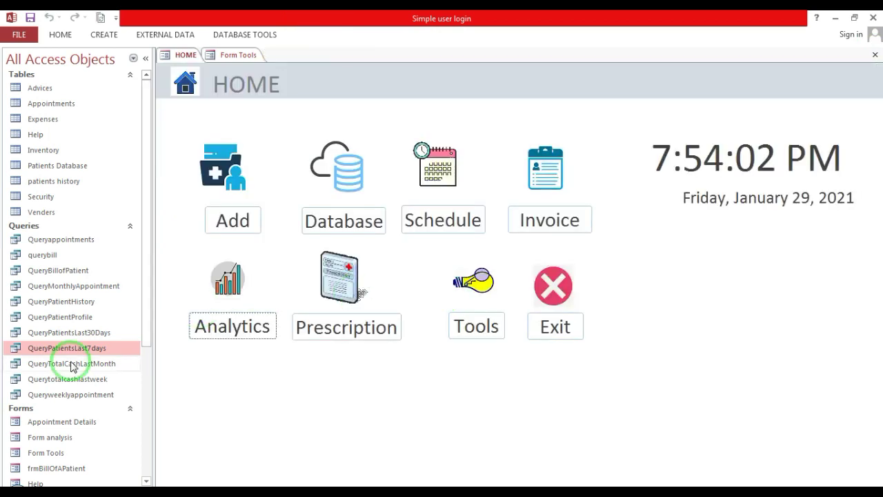
double_click(71, 355)
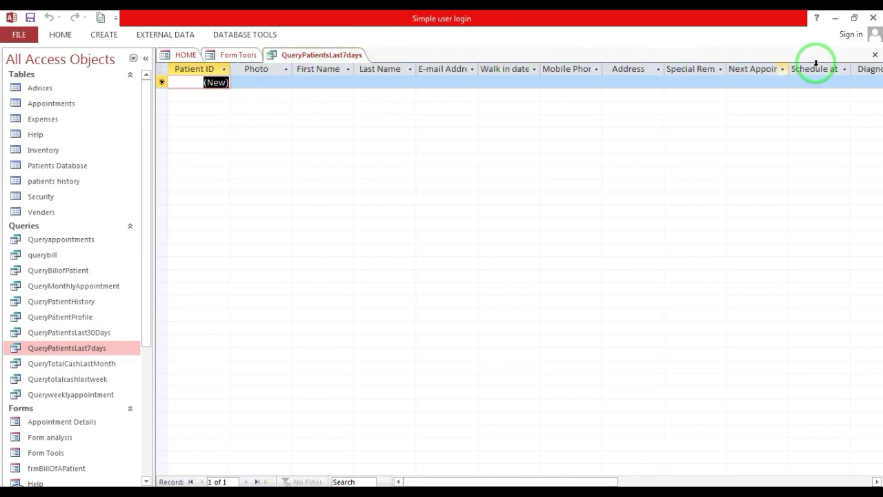
left_click(875, 55)
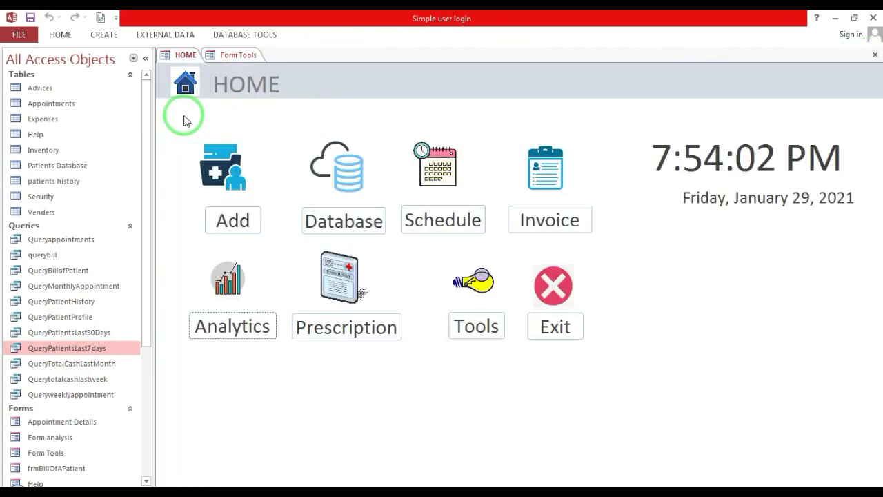
Step: Open the Appointments table, widen Appointment Date to examine the dates and payments, and close it without saving the layout
left_click(88, 108)
double_click(88, 107)
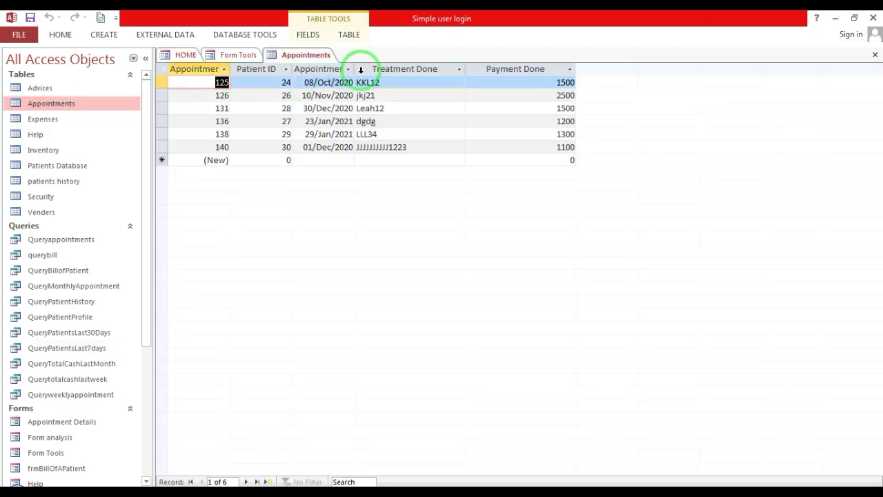
left_click_drag(357, 68, 365, 66)
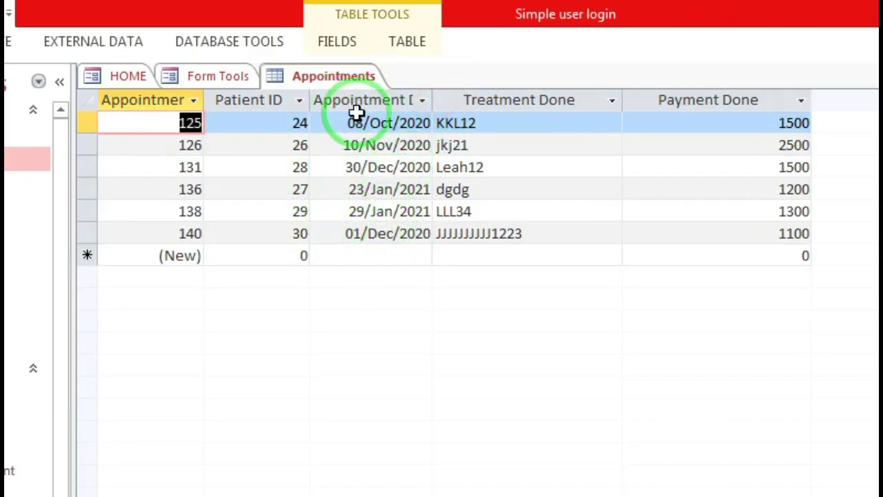
left_click_drag(437, 102, 482, 118)
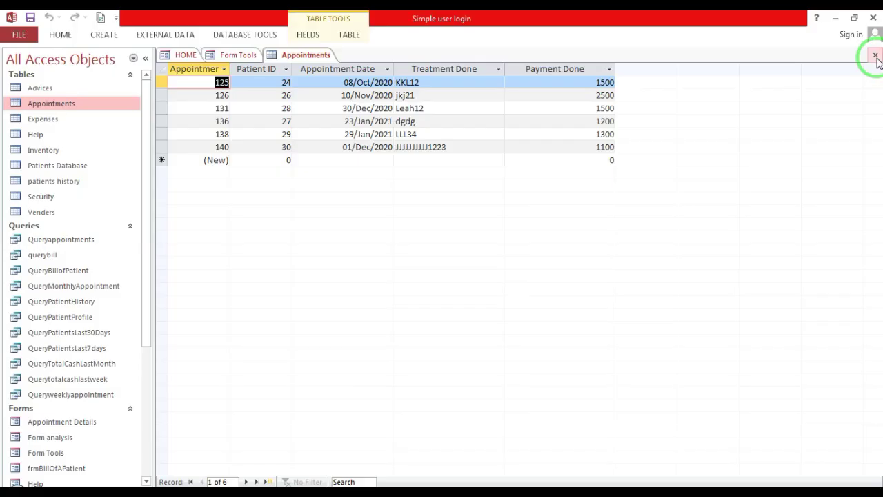
left_click(874, 54)
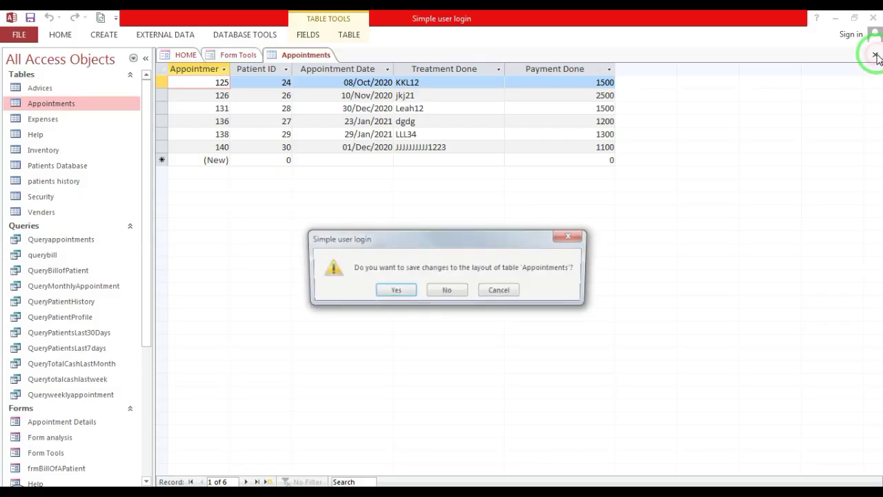
left_click(445, 291)
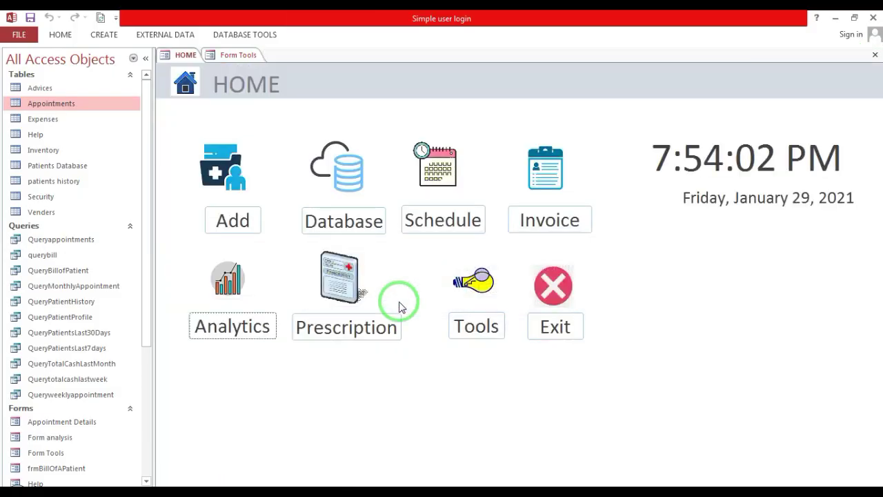
left_click(67, 366)
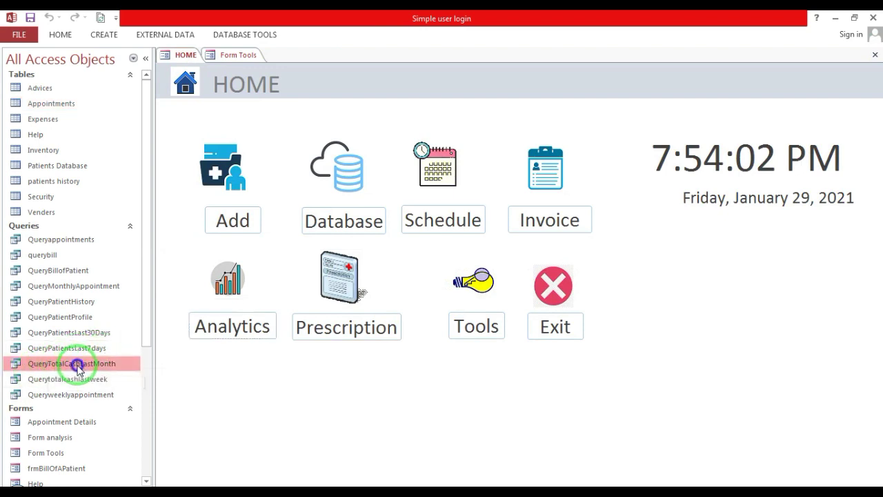
right_click(78, 369)
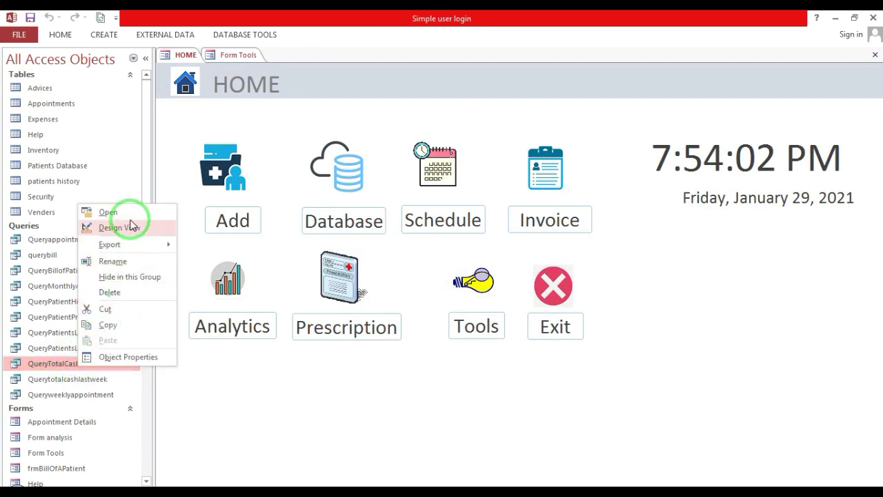
left_click(126, 213)
key("ctrl+w")
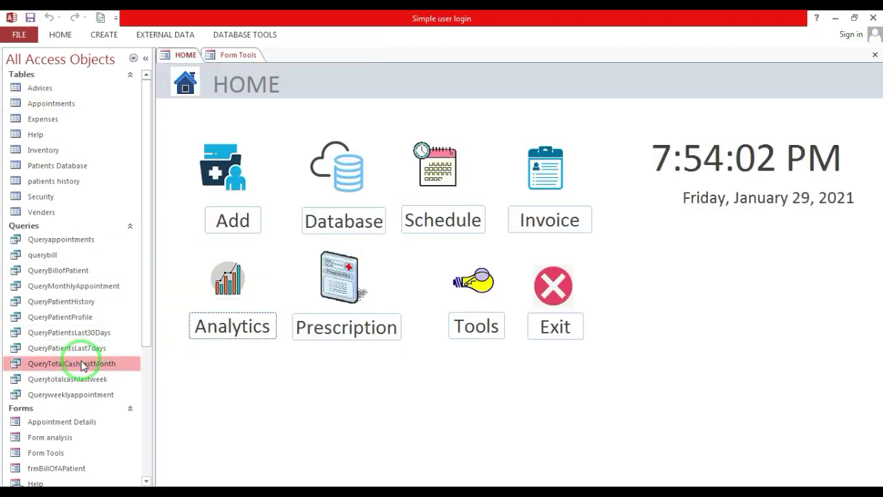
Step: Open QueryTotalCashLastMonth in Design view and widen the Appointment Date column to examine its full criterion
right_click(73, 364)
left_click(141, 229)
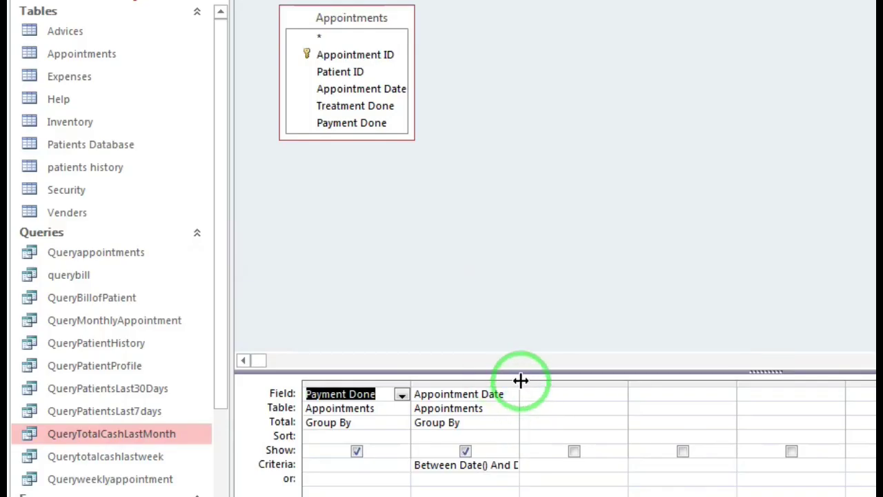
left_click_drag(520, 380, 524, 204)
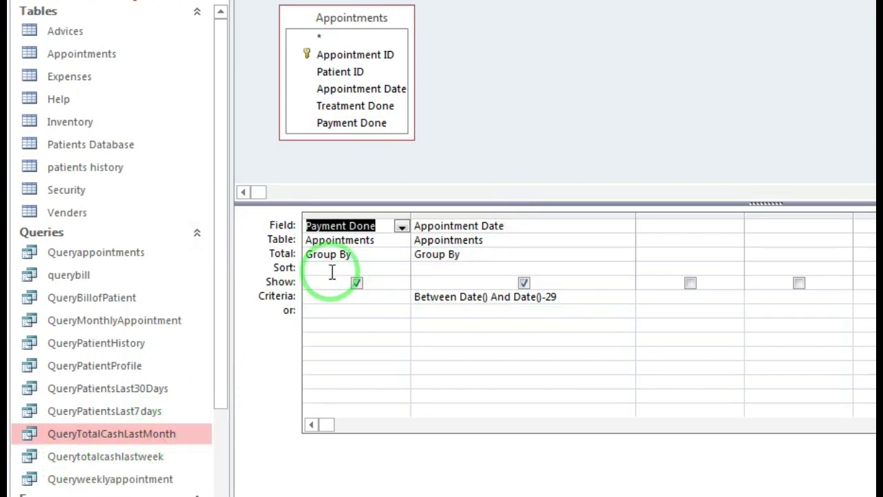
Step: Enlarge the Appointments field list, review Payment Done and the Appointment Date criterion, and close the query without saving
left_click_drag(413, 138, 440, 173)
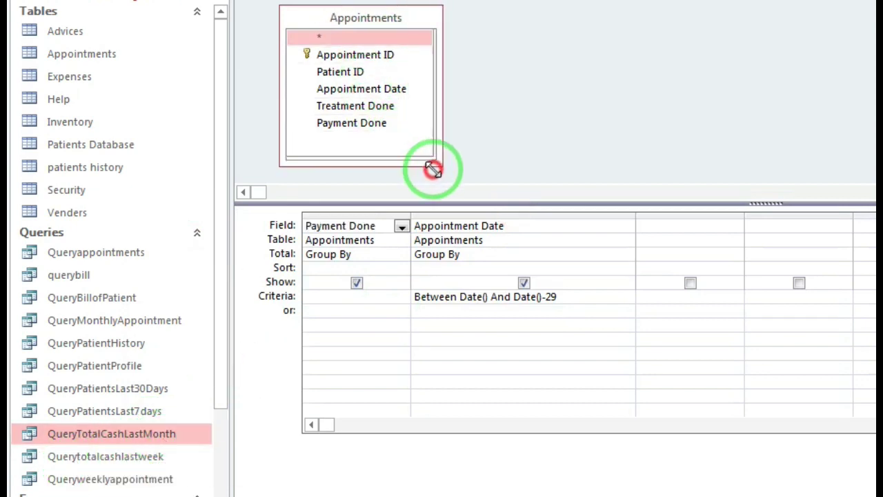
left_click(341, 127)
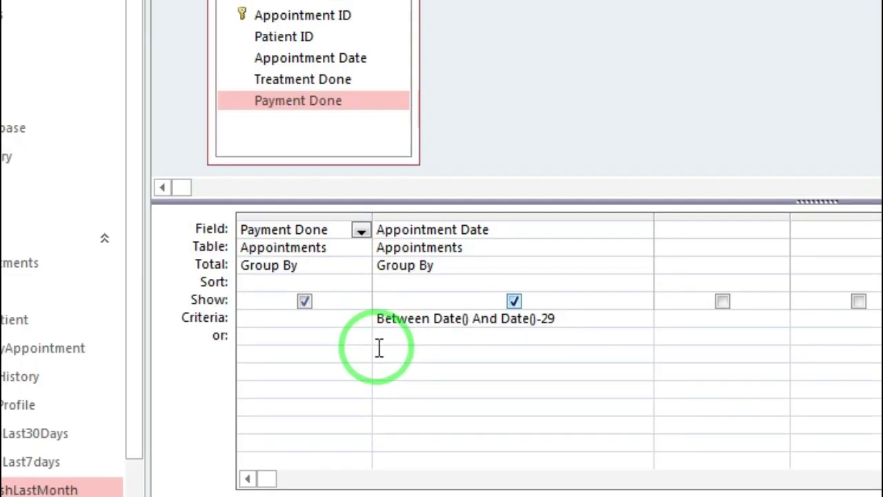
left_click(568, 317)
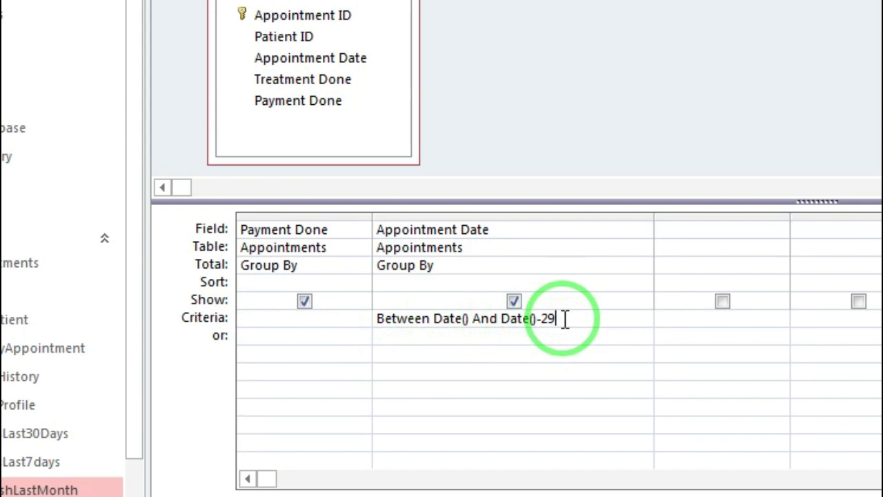
left_click(875, 54)
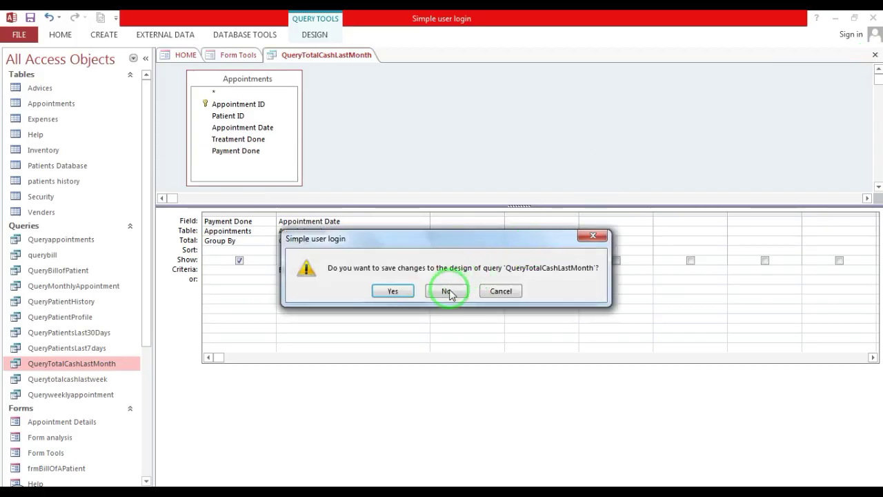
left_click(446, 290)
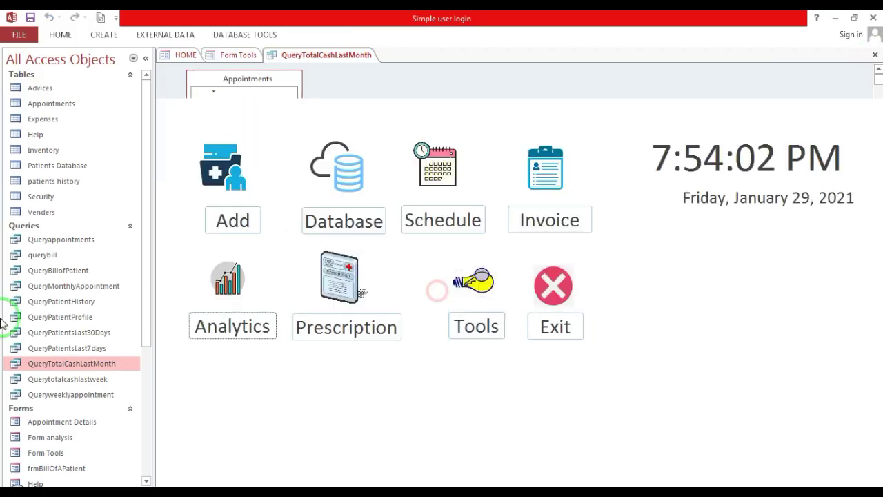
Step: Run QueryTotalCashLastMonth, examine the payments and appointment dates it returns, and close it
double_click(86, 366)
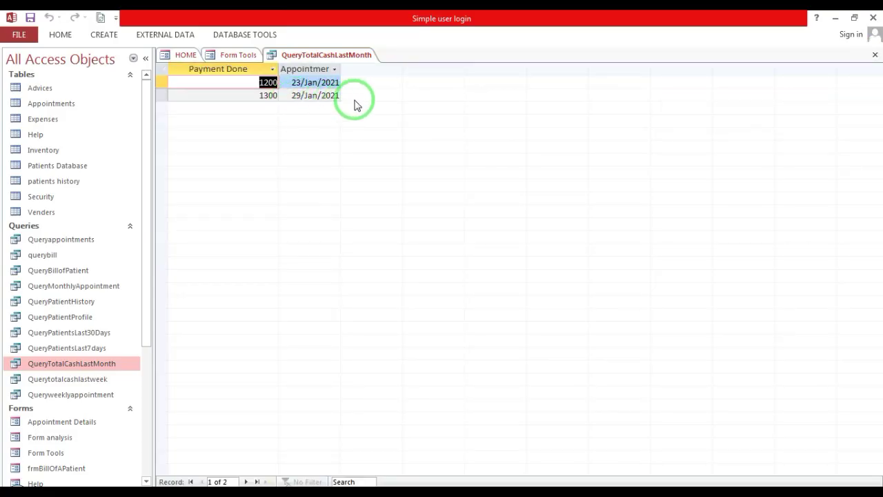
left_click(875, 56)
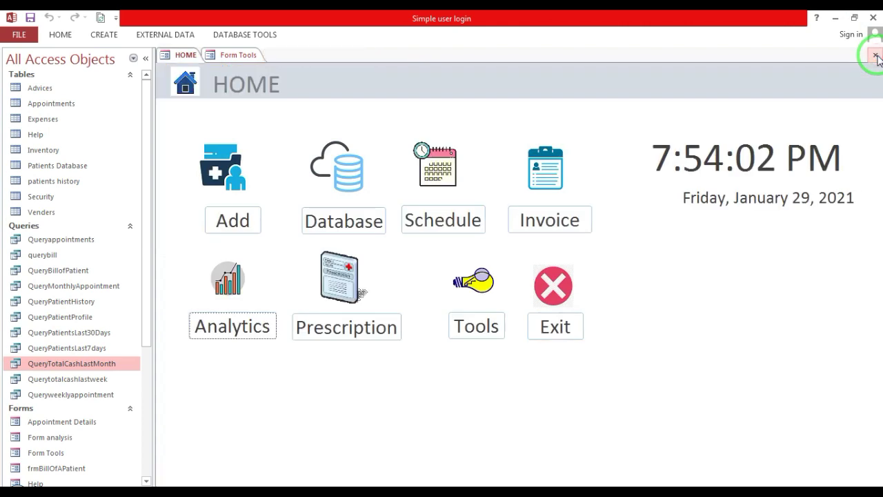
Step: Open Querytotalcashlastweek in Design view, widen the Appointment Date column to examine its full criterion, and close the query
left_click(94, 381)
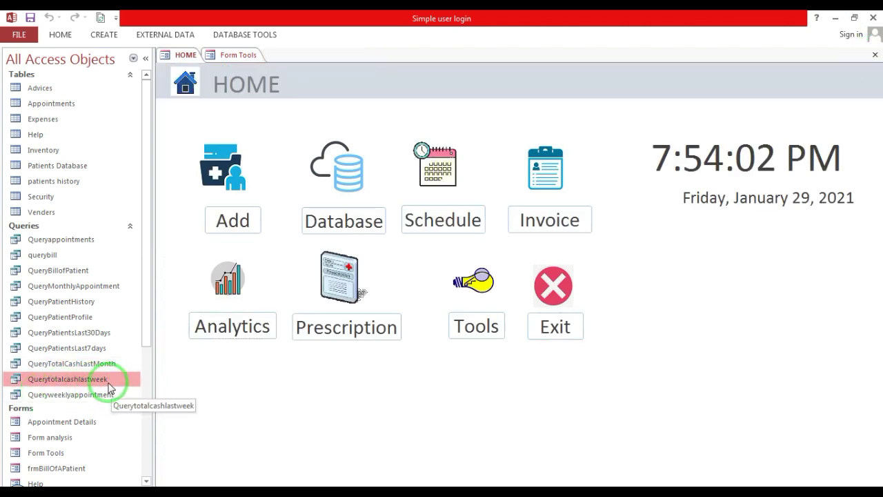
right_click(108, 384)
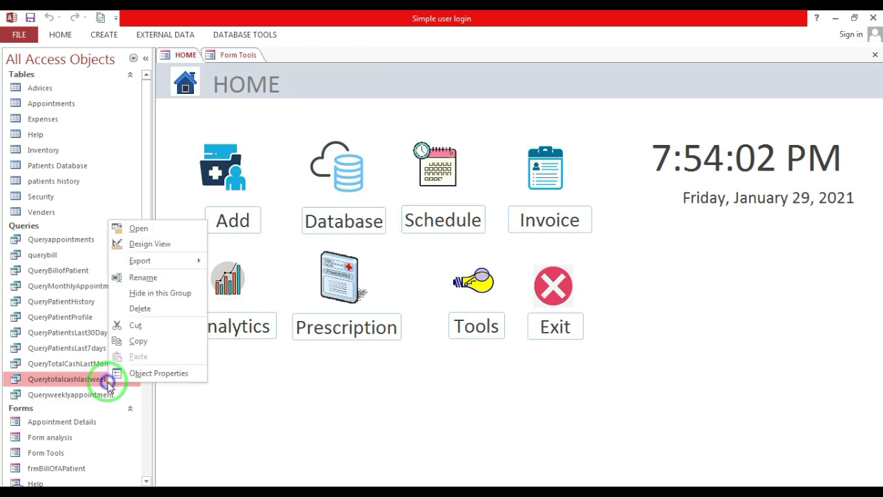
left_click(152, 246)
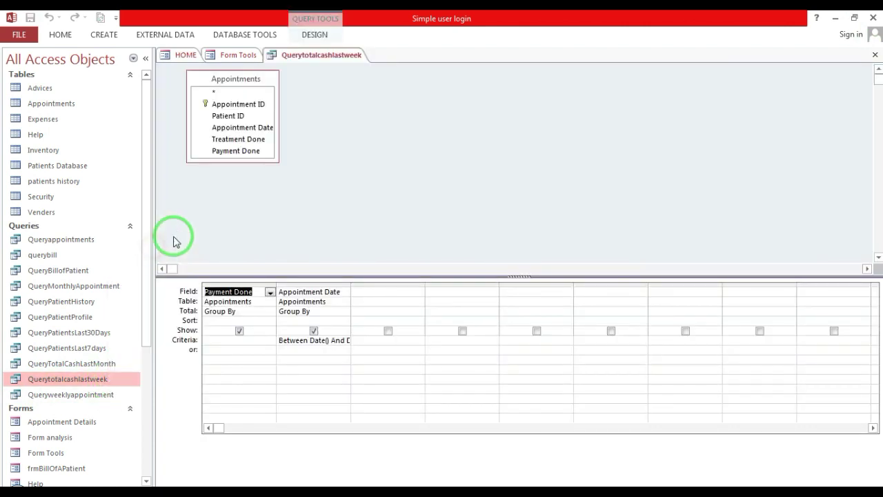
double_click(351, 283)
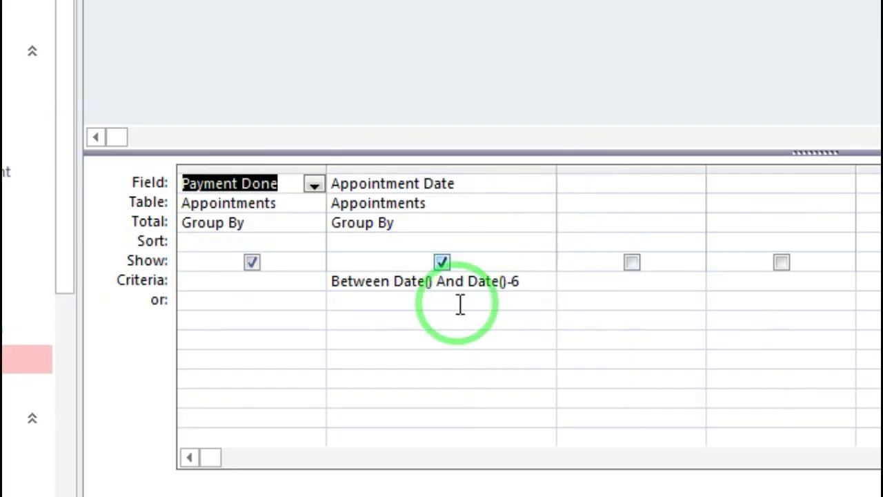
left_click(533, 284)
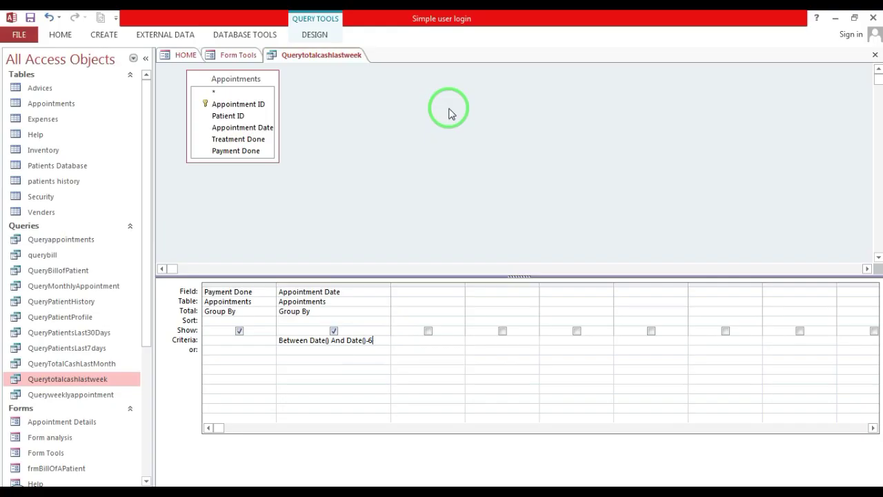
left_click(875, 55)
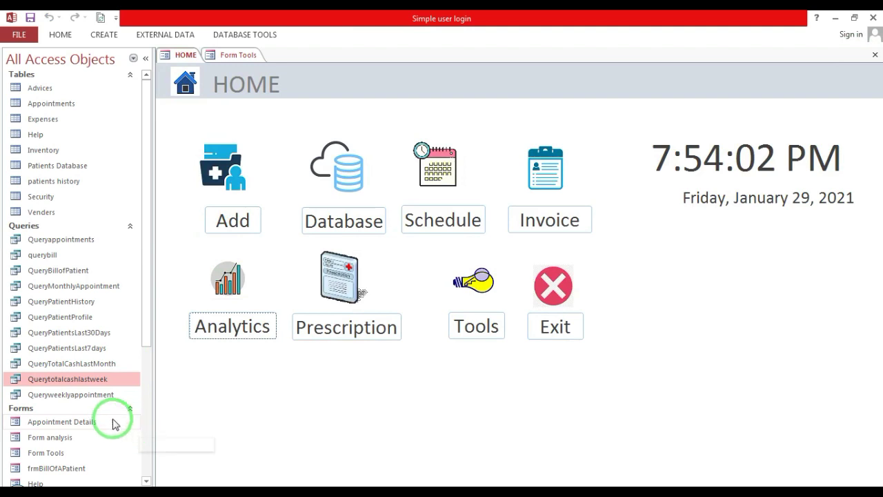
Step: Open Queryweeklyappointment in Design view, widen the Appointment Date column to read its criterion, and close the query
right_click(97, 397)
left_click(171, 257)
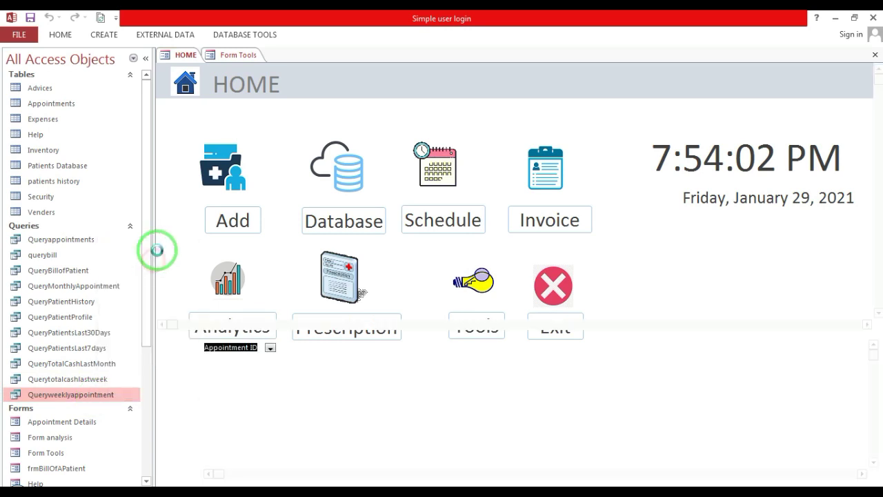
left_click_drag(349, 343, 407, 338)
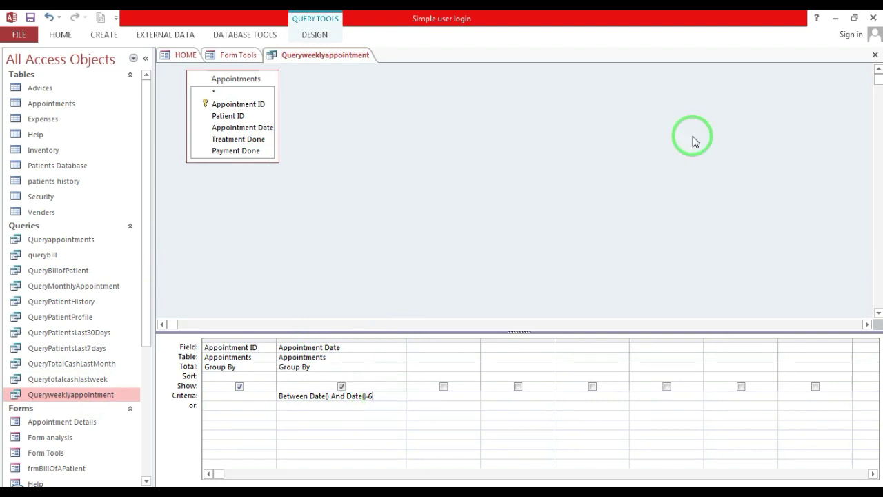
left_click(875, 55)
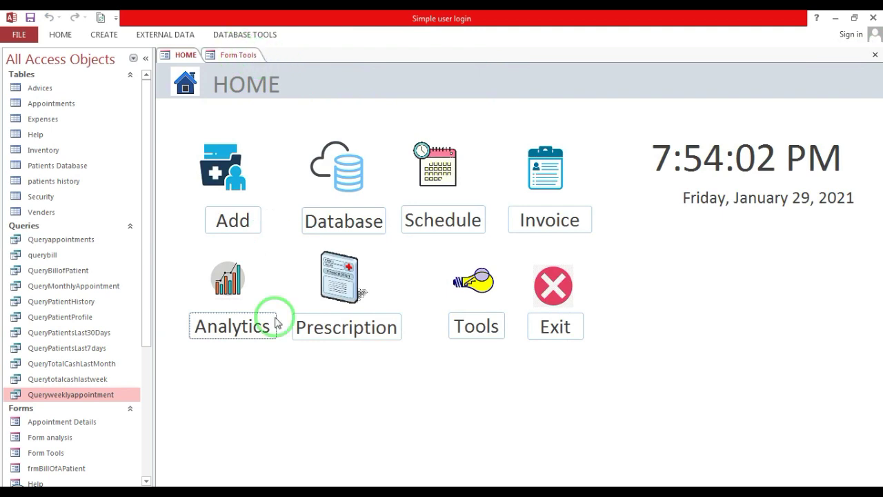
Step: Open the Analytics form from the HOME form and switch it to Design view
left_click(251, 324)
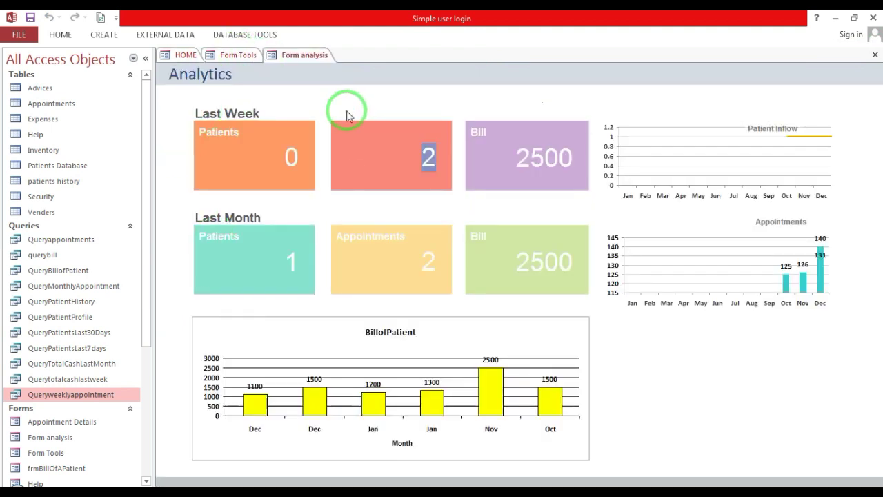
right_click(350, 92)
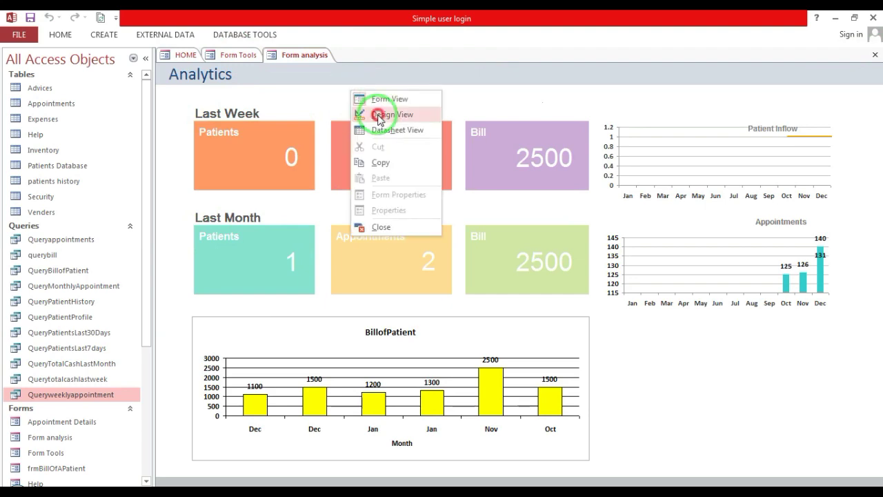
left_click(378, 114)
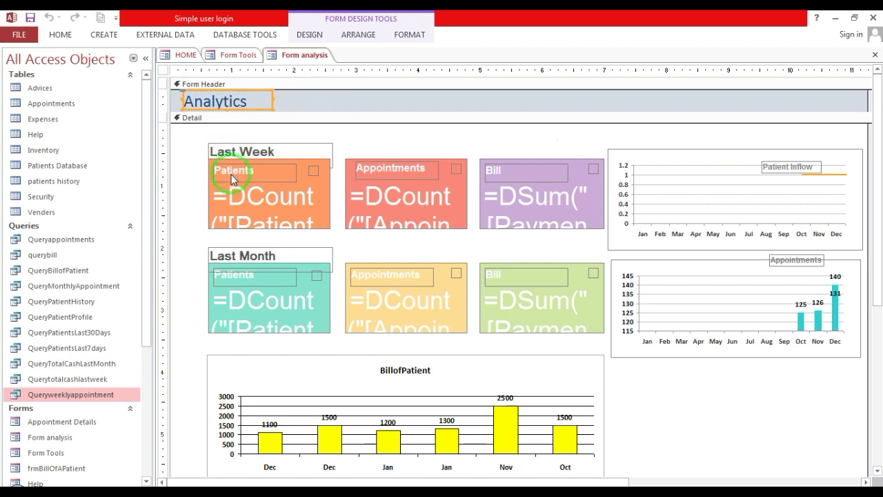
Step: Examine the Control Source expression of the Last Week Patients box in the Expression Builder and cancel without changes
left_click(209, 191)
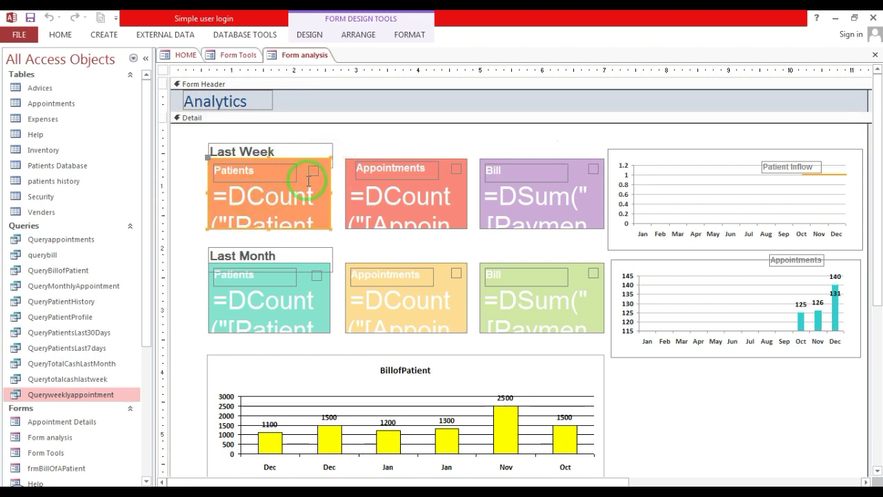
double_click(303, 157)
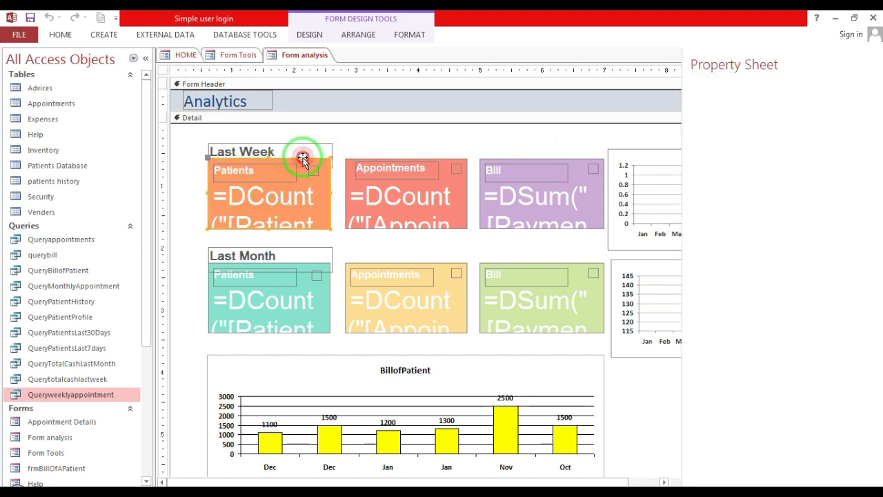
left_click(729, 113)
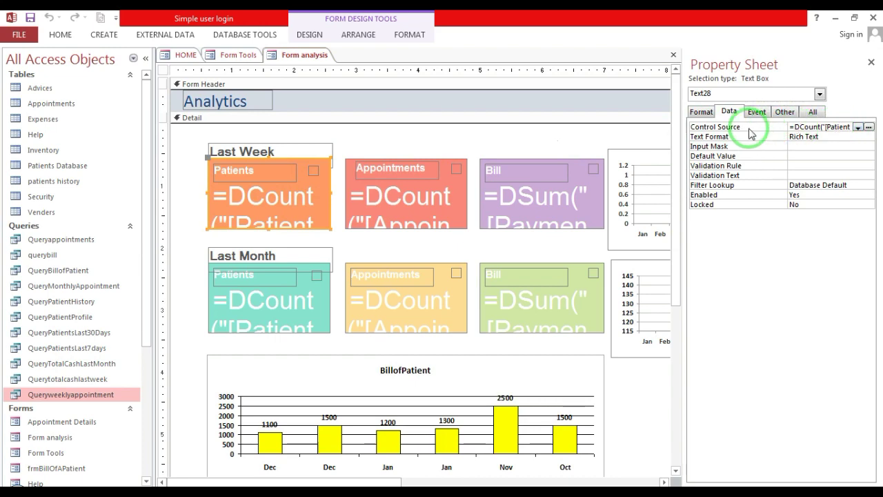
left_click(870, 127)
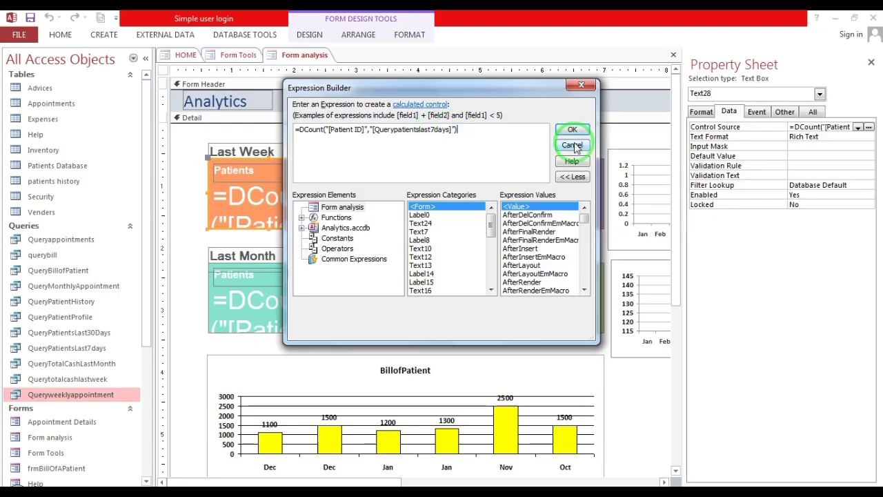
left_click(573, 146)
left_click(390, 126)
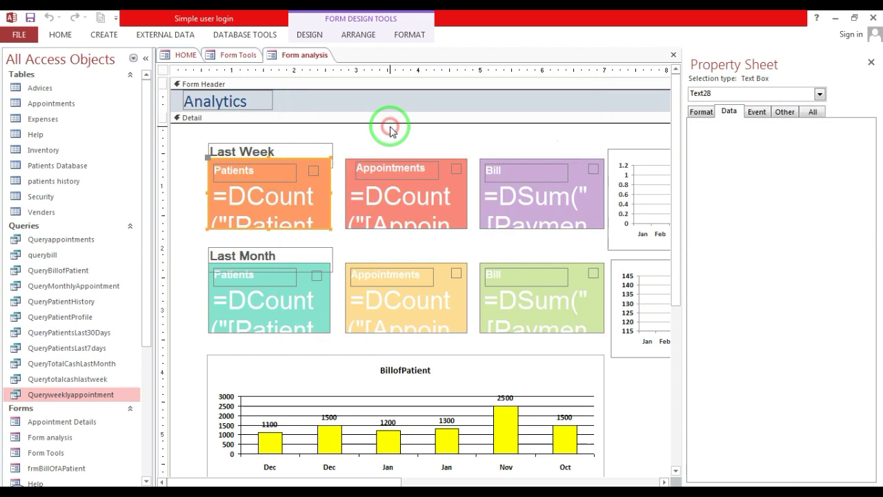
Step: Review the format properties of the Last Week Patients box, including its font size, and close the Property Sheet
left_click(257, 169)
left_click(265, 200)
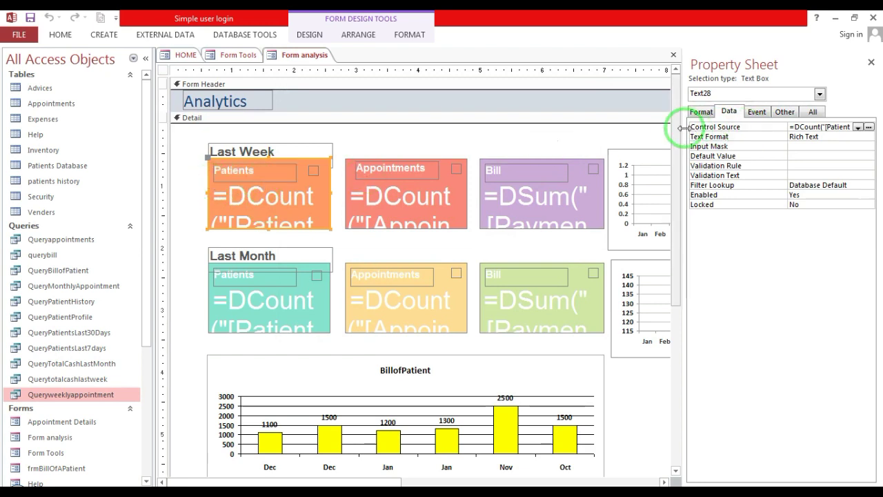
left_click(701, 113)
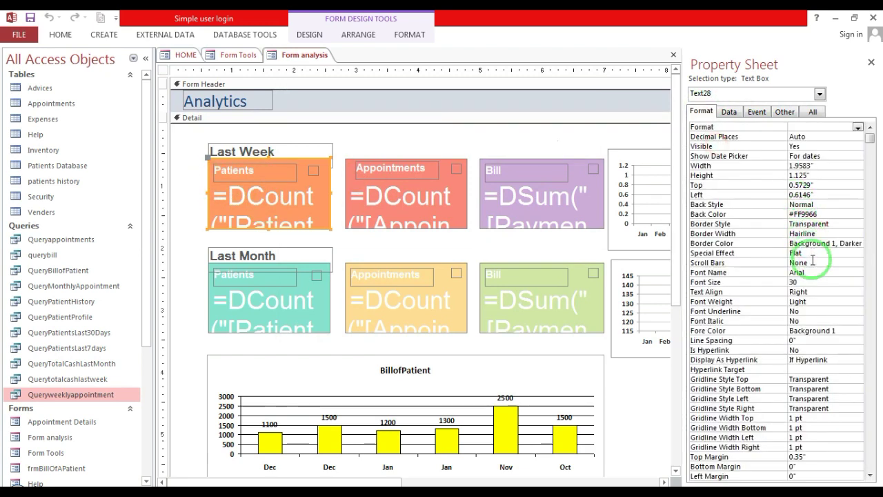
left_click(814, 282)
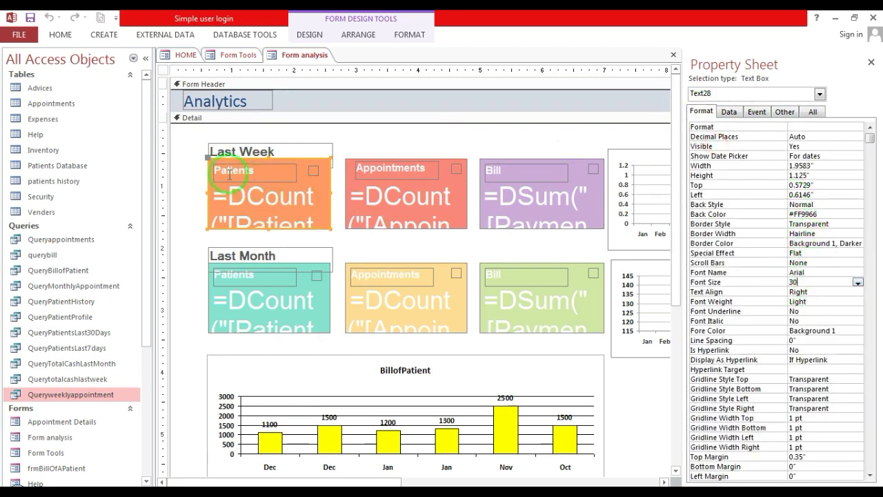
left_click(871, 63)
Step: Examine the field and query in the Last Week Appointments box's Control Source expression, and cancel the Expression Builder
left_click(403, 204)
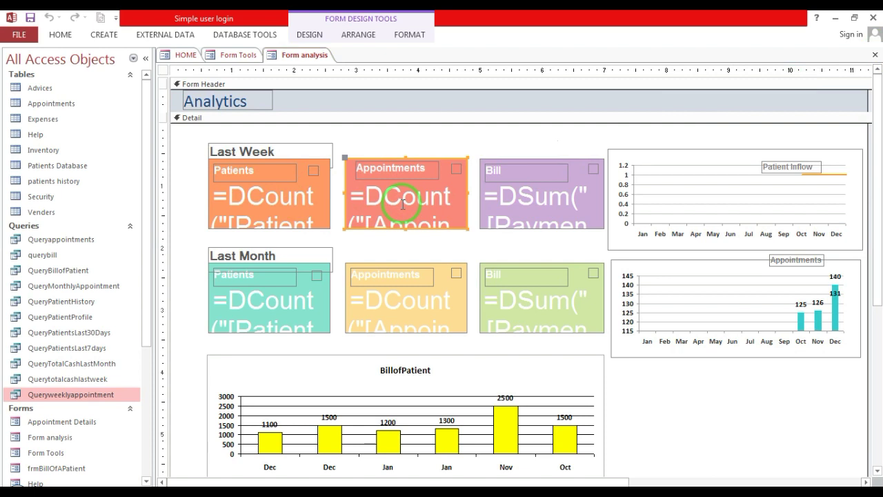
double_click(430, 158)
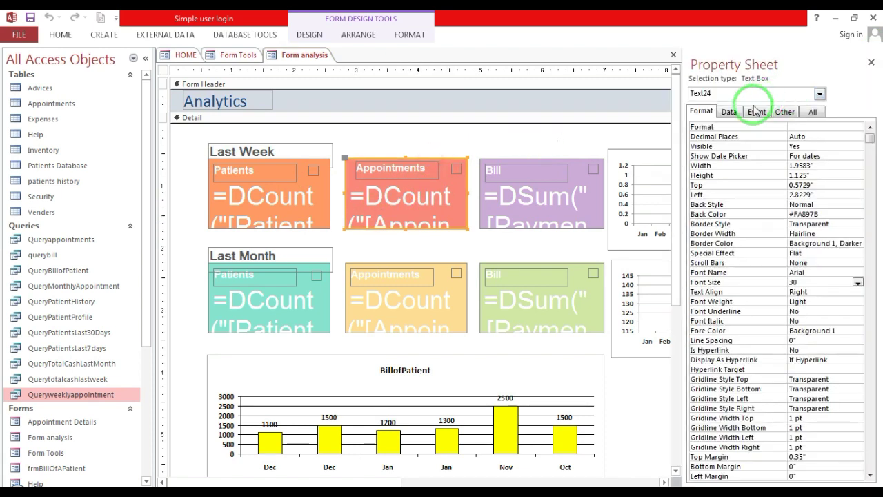
left_click(729, 112)
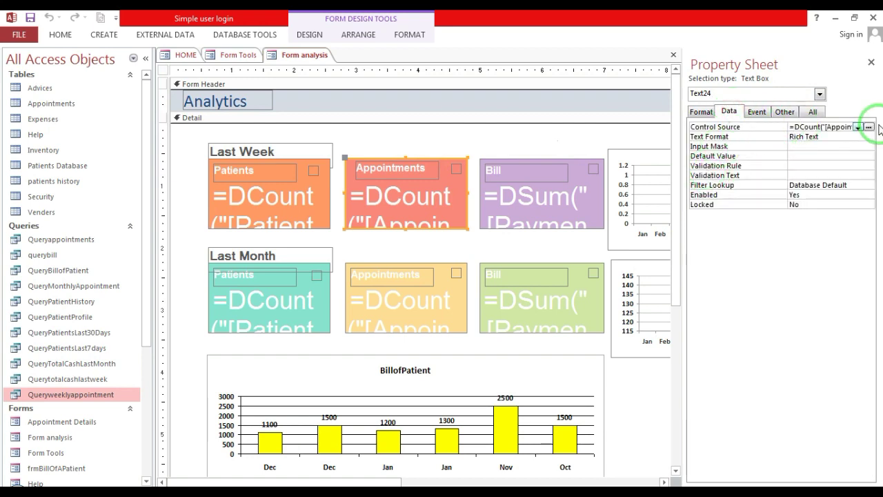
left_click(868, 127)
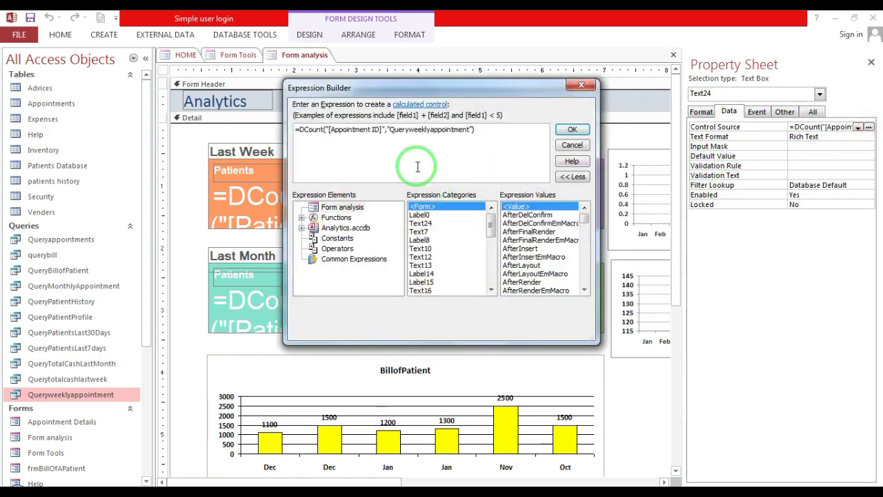
left_click_drag(363, 135, 391, 129)
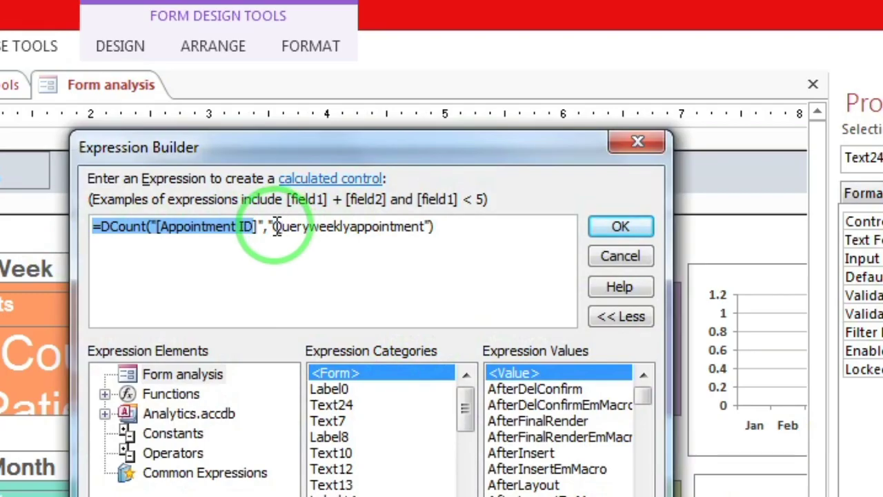
left_click_drag(275, 226, 414, 226)
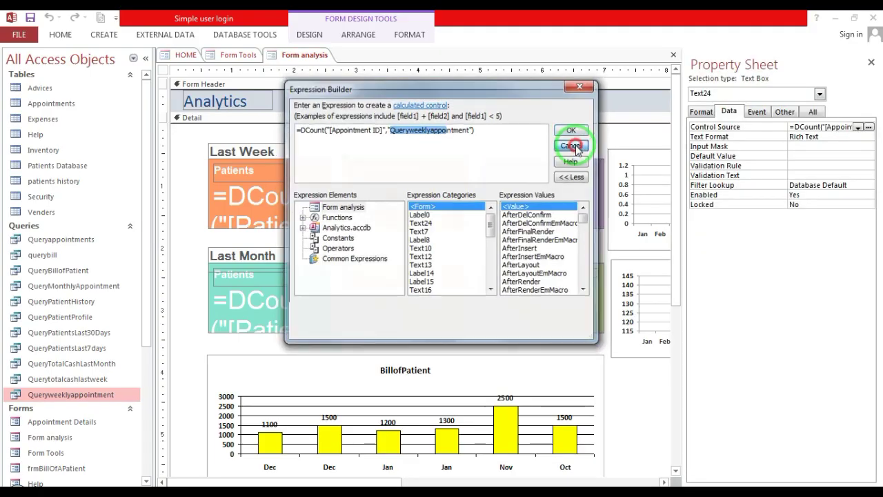
left_click(788, 256)
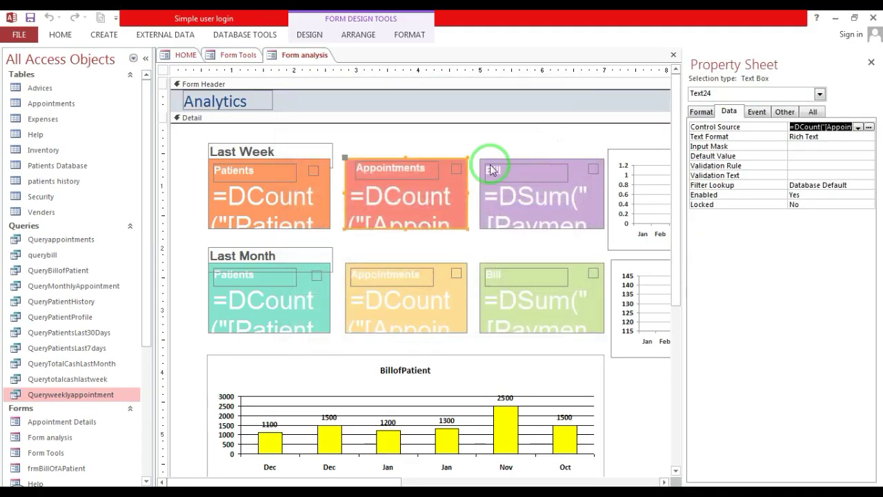
Step: Examine the function, field and query in the Last Week Bill box's Control Source expression, cancel the builder and close the Property Sheet
left_click(535, 184)
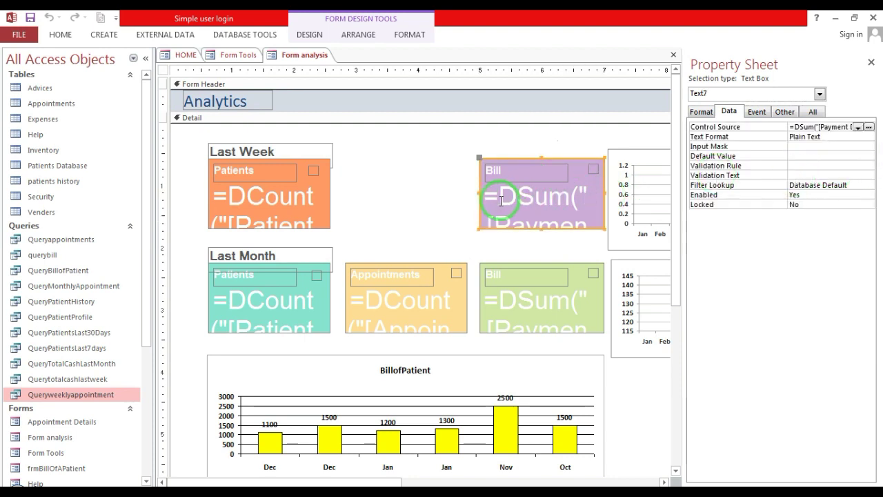
left_click(869, 128)
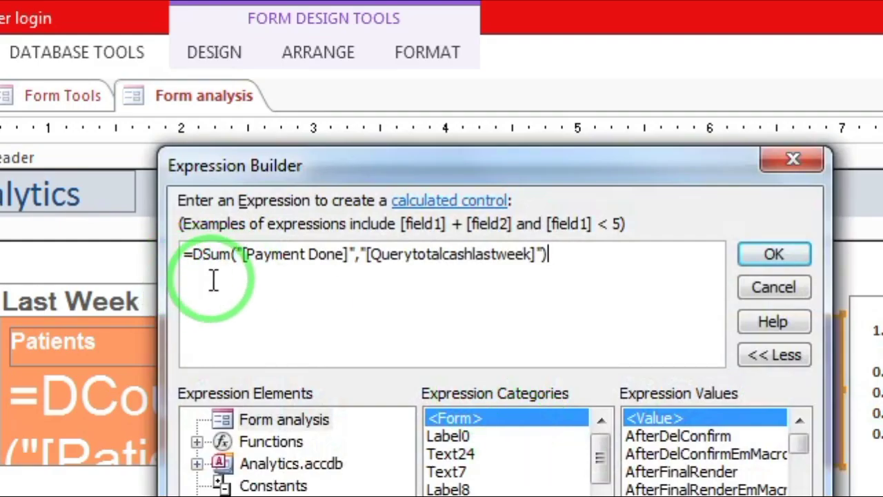
left_click_drag(210, 255, 230, 255)
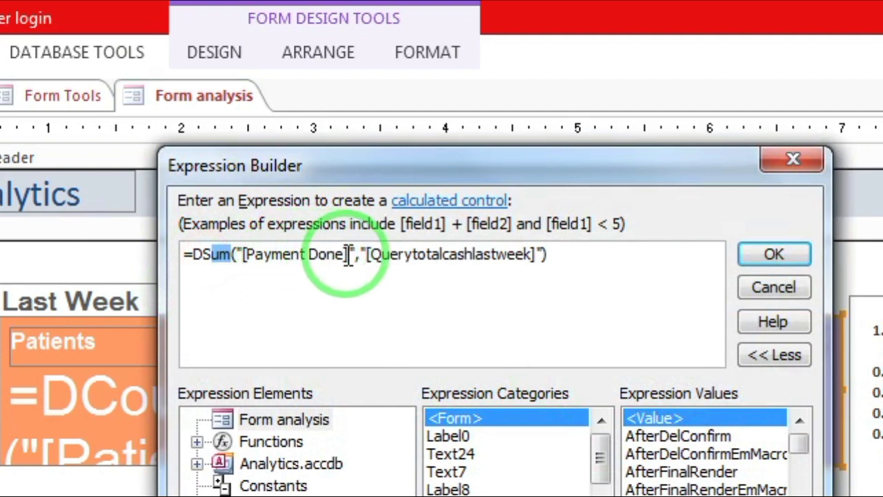
left_click_drag(346, 255, 245, 254)
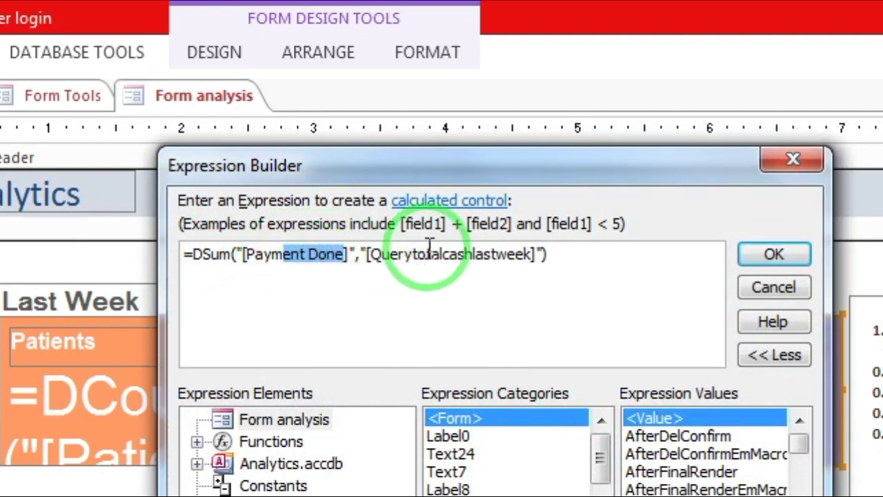
left_click_drag(426, 254, 529, 252)
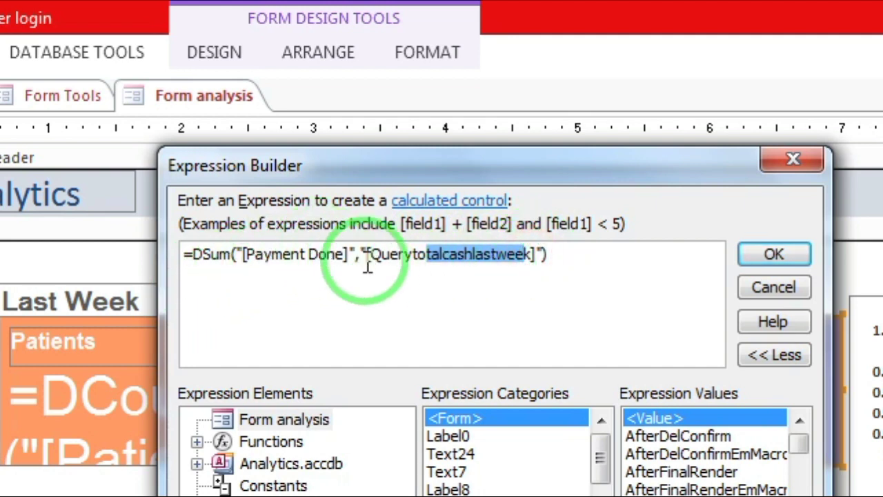
left_click(575, 252)
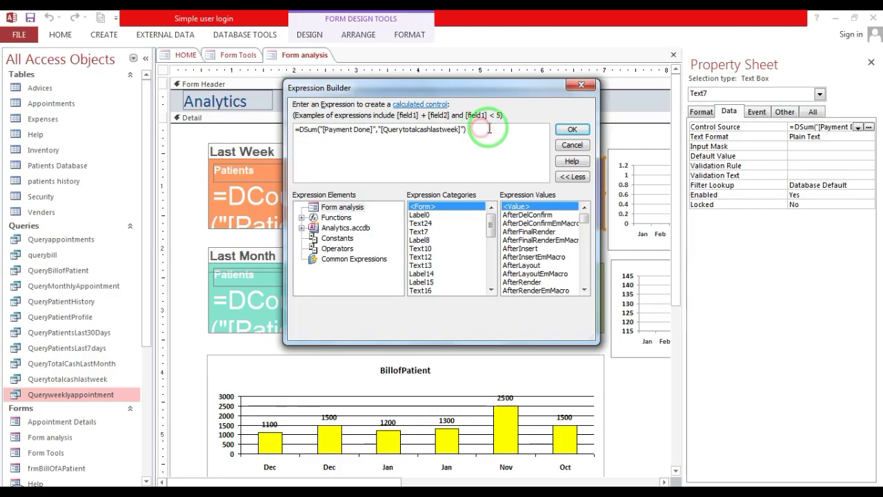
left_click(572, 145)
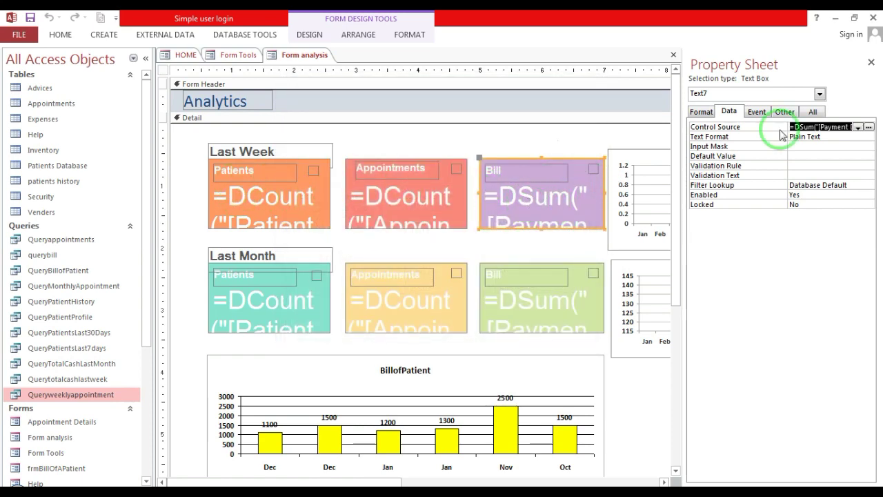
left_click(871, 62)
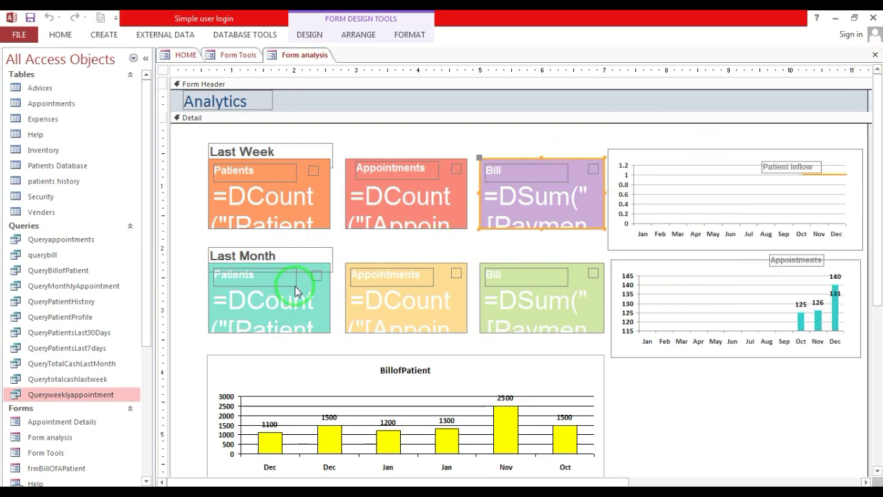
Step: Examine the field and query in the Last Month Patients box's Control Source expression, and cancel the Expression Builder
left_click(272, 302)
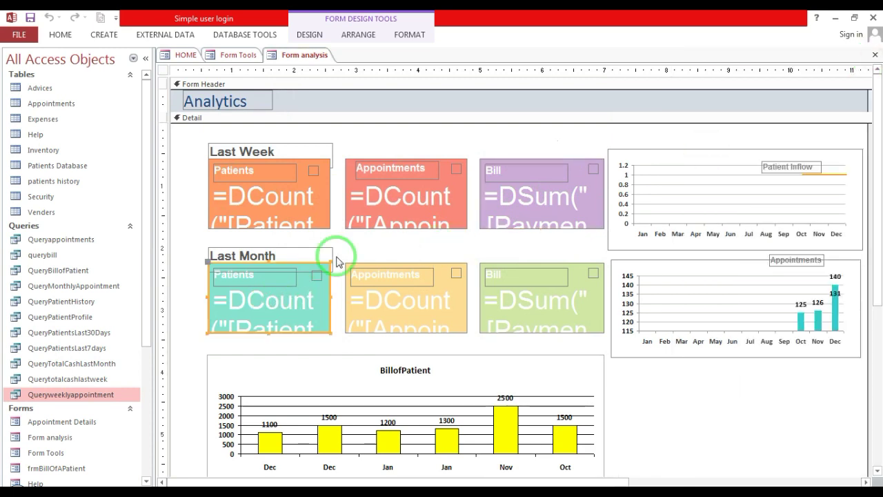
double_click(277, 262)
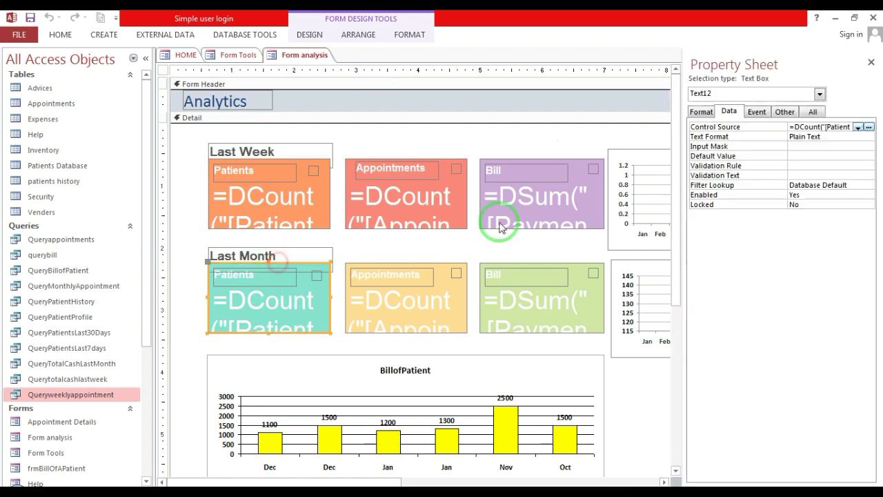
left_click(871, 126)
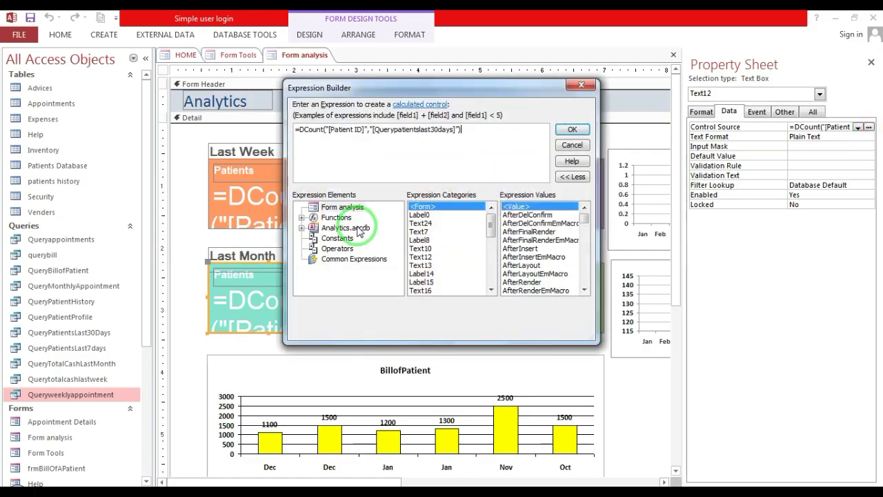
left_click(347, 129)
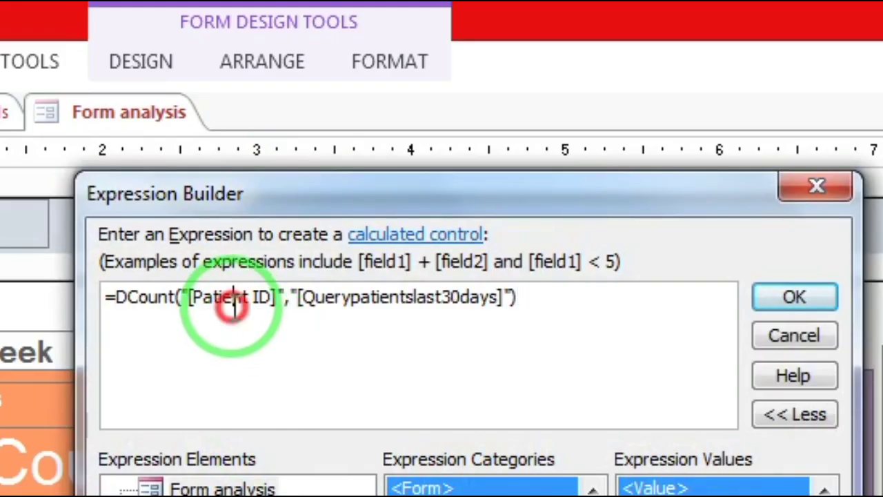
left_click(393, 298)
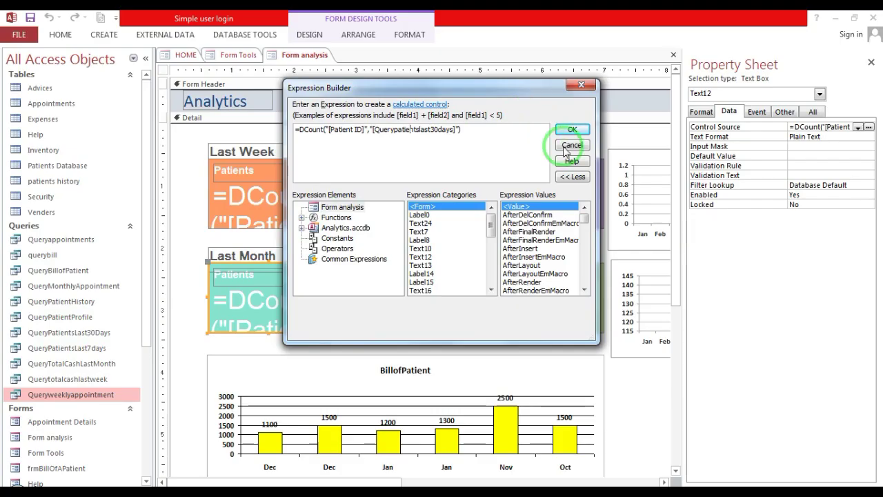
left_click(794, 342)
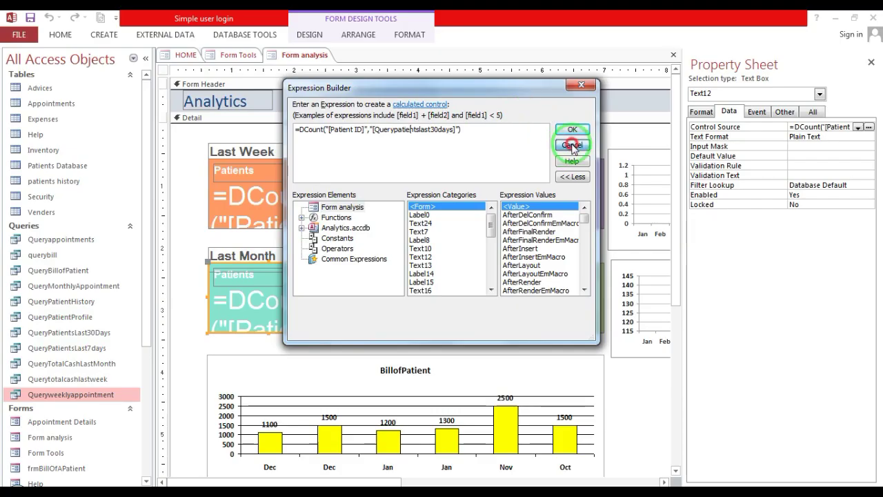
Step: Examine the Control Source expression of the Last Month Appointments box and close the Expression Builder without changes
left_click(415, 303)
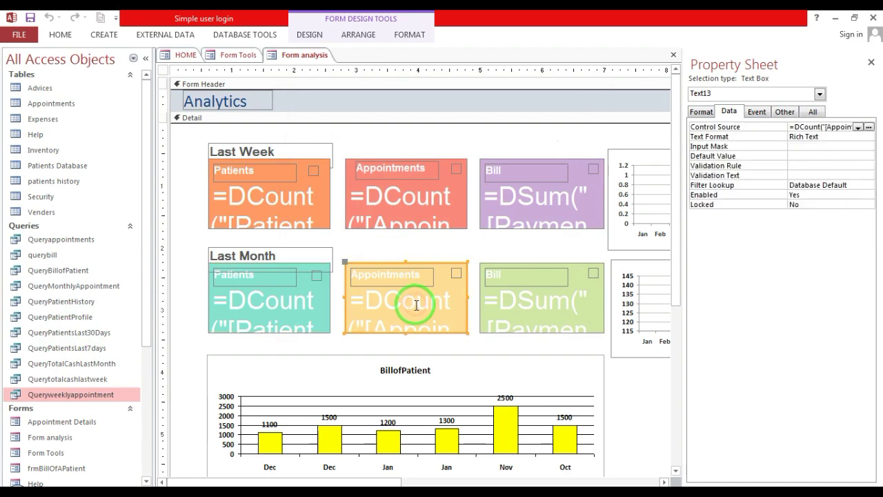
left_click(867, 127)
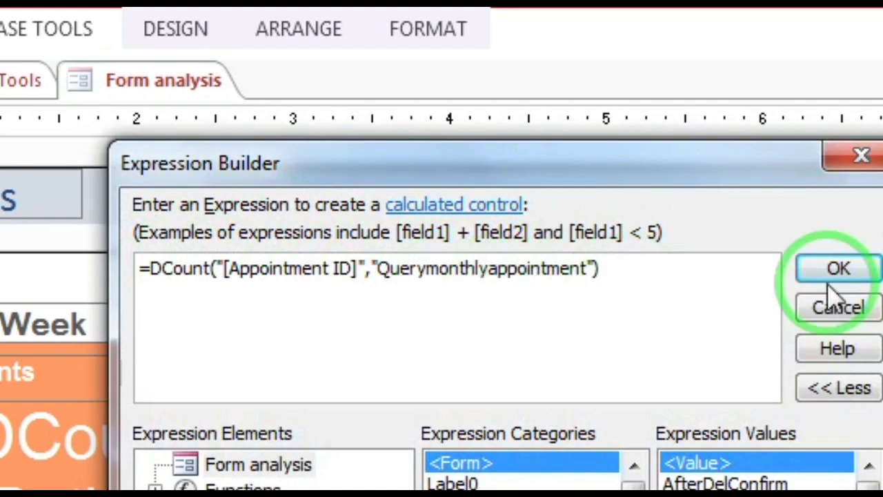
left_click(861, 155)
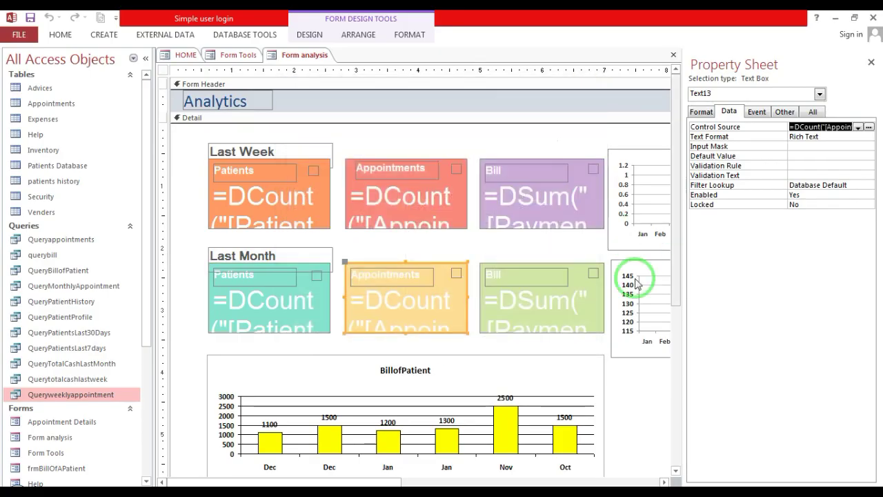
Step: Examine the function, field and query in the Last Month Bill box's Control Source expression, cancel the builder and close the Property Sheet
left_click(528, 296)
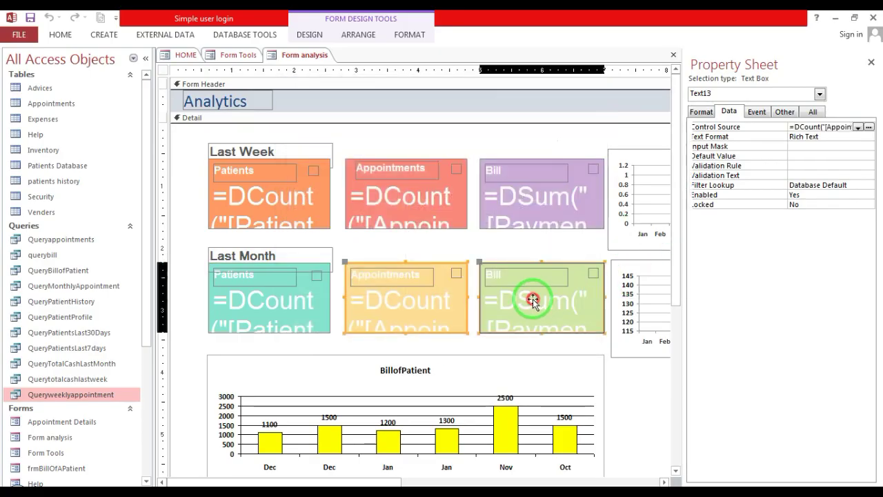
left_click(871, 129)
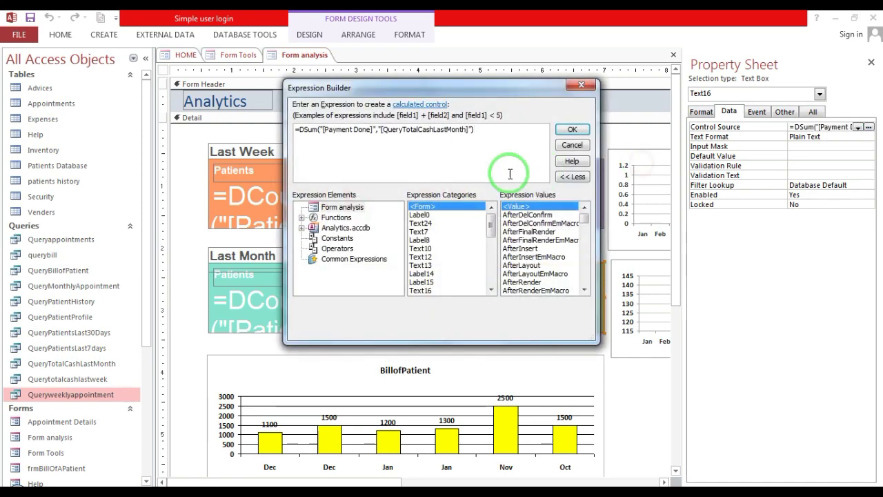
left_click(298, 149)
left_click(365, 138)
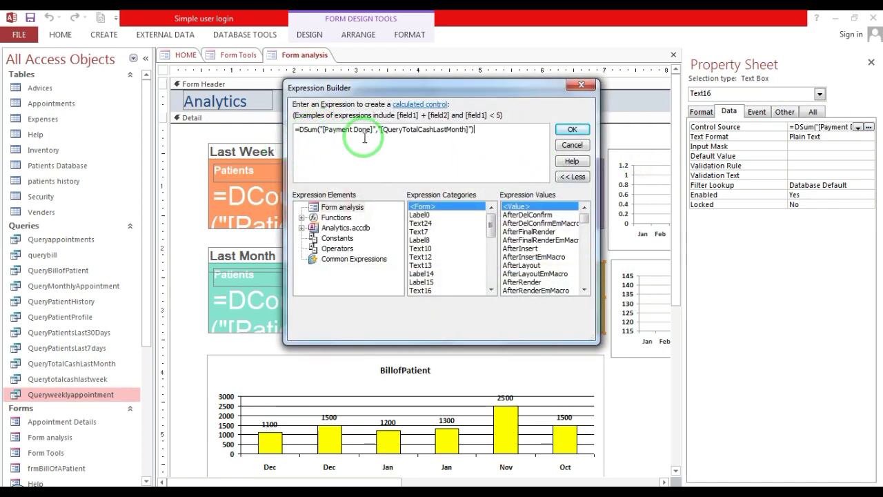
left_click(343, 130)
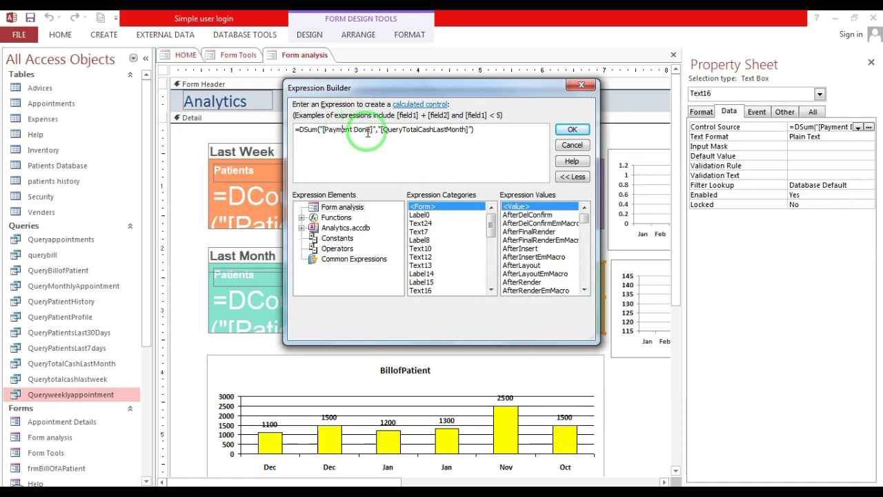
key("BackSpace")
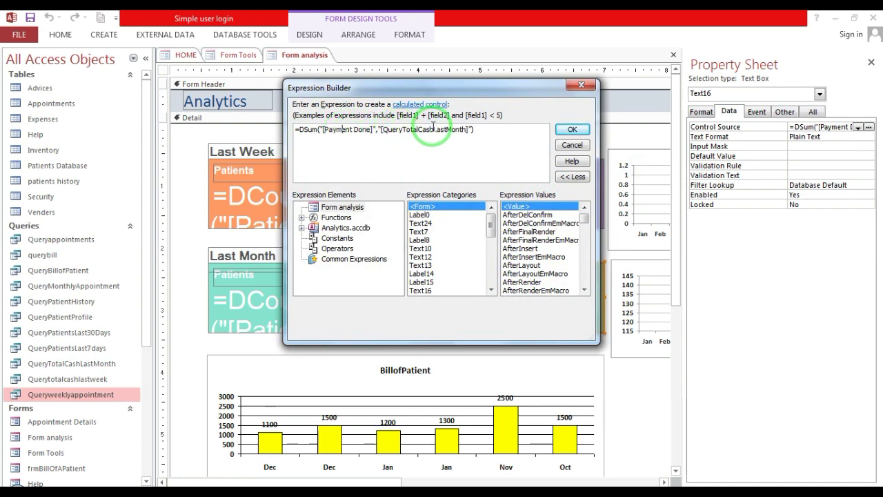
left_click(572, 146)
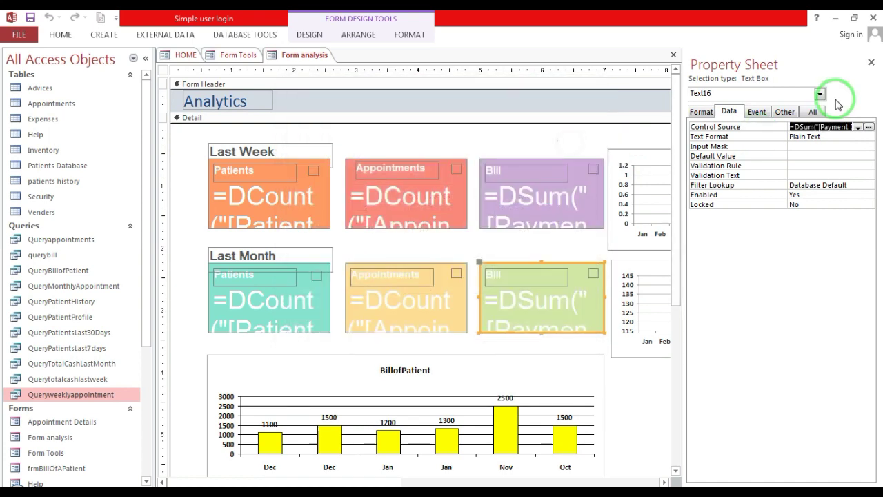
left_click(873, 64)
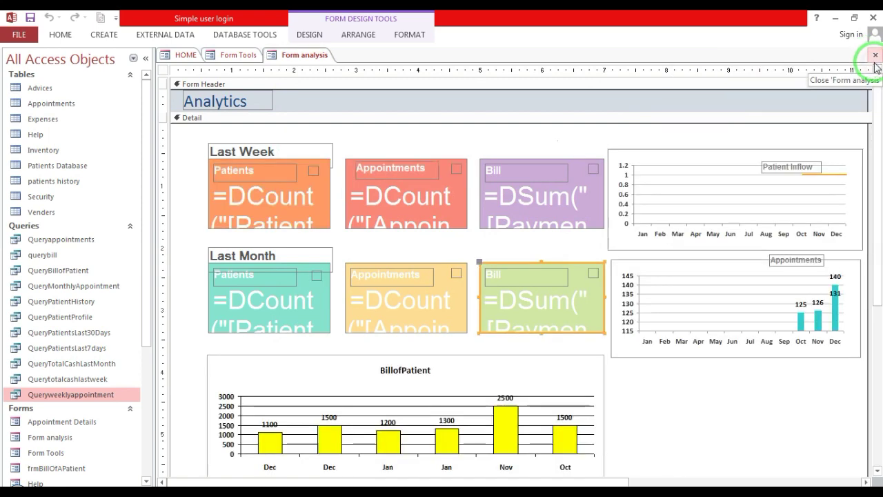
Step: Insert a small column chart above the Last Week Appointments and Bill boxes, using all fields of the Advices table in the Chart Wizard
mouse_move(878, 118)
left_mouse_down()
mouse_move(877, 130)
mouse_move(871, 101)
left_mouse_up()
left_click(718, 166)
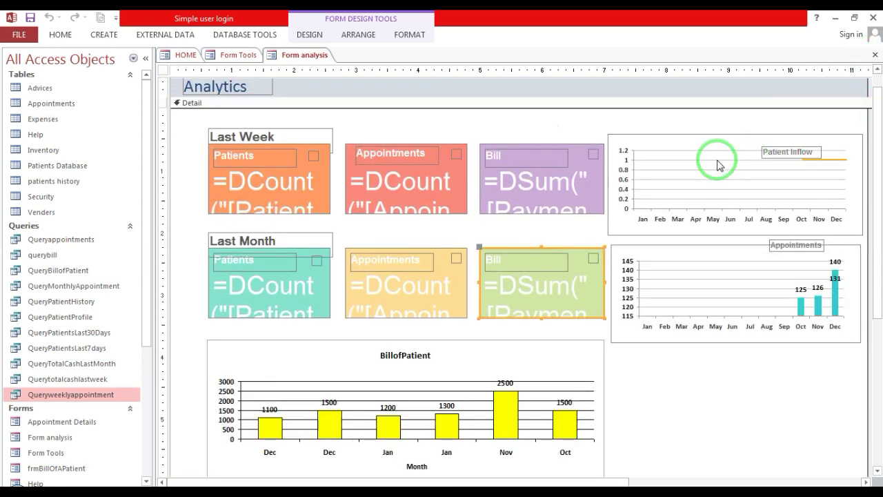
left_click(717, 165)
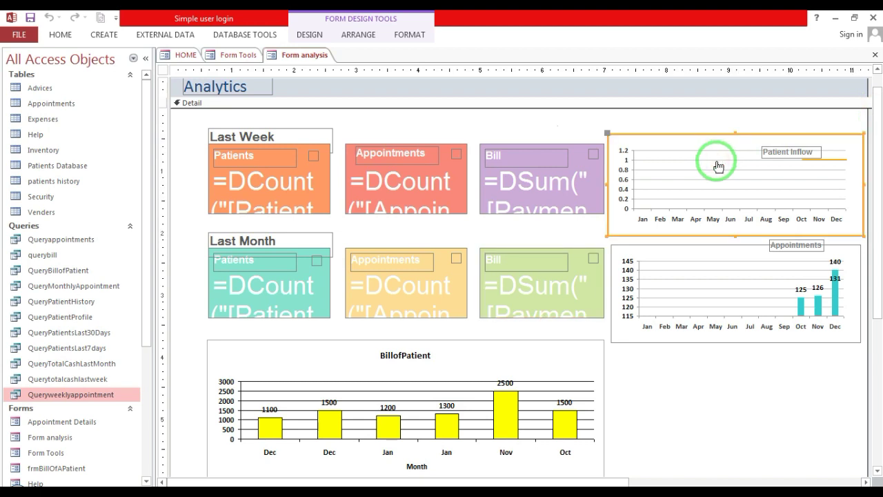
left_click(309, 38)
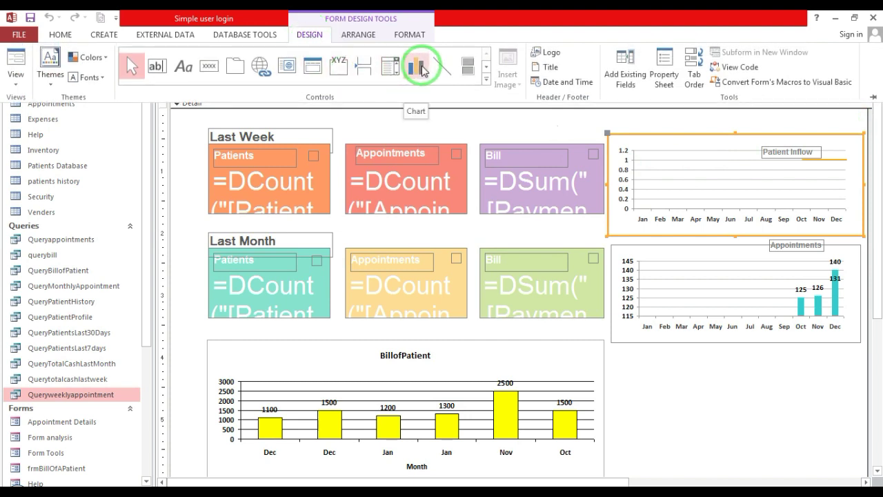
left_click(419, 67)
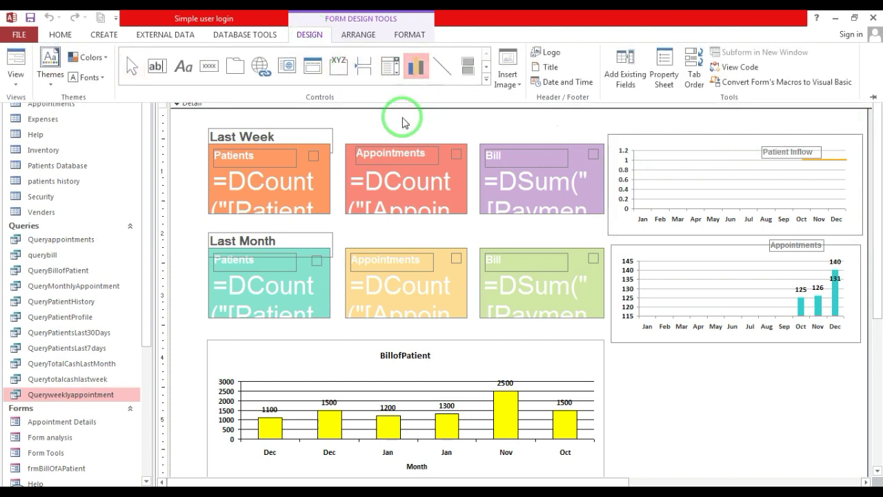
left_click(407, 118)
left_click_drag(428, 126, 478, 138)
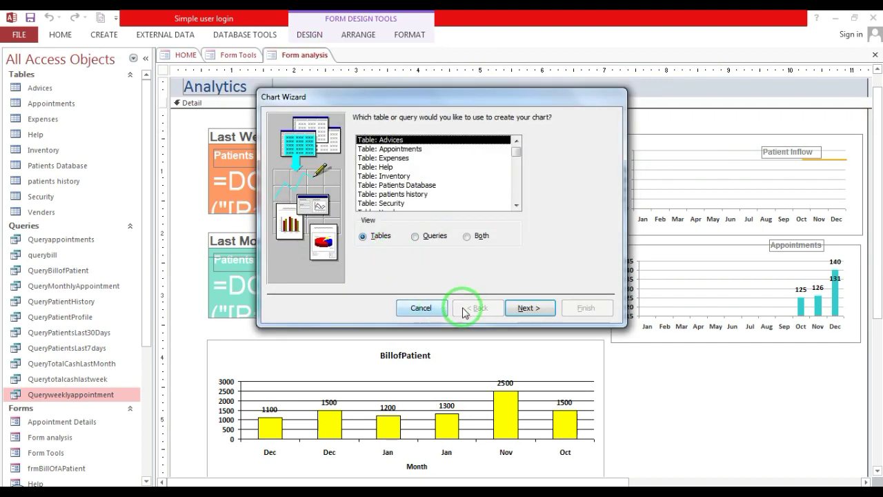
left_click(528, 308)
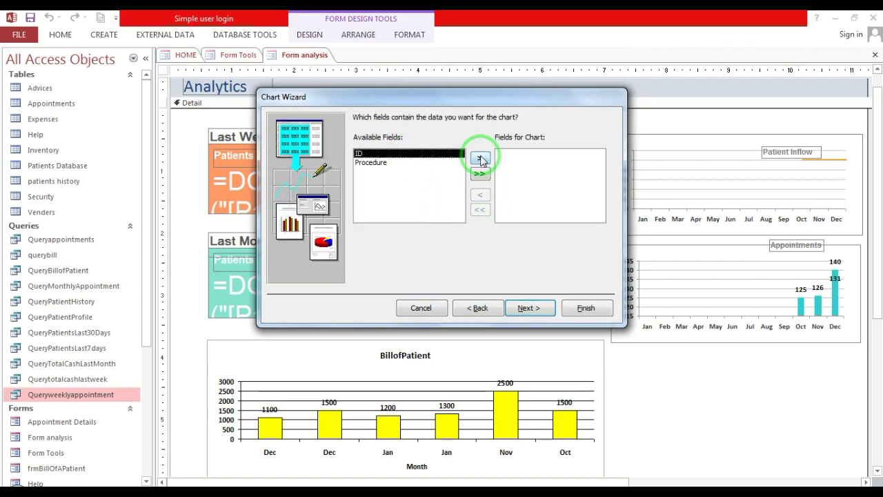
left_click(481, 175)
left_click(531, 307)
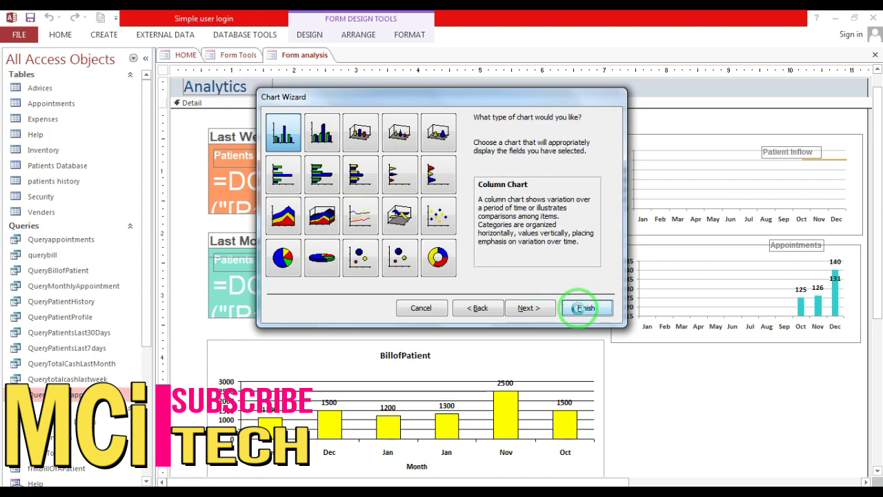
left_click(583, 308)
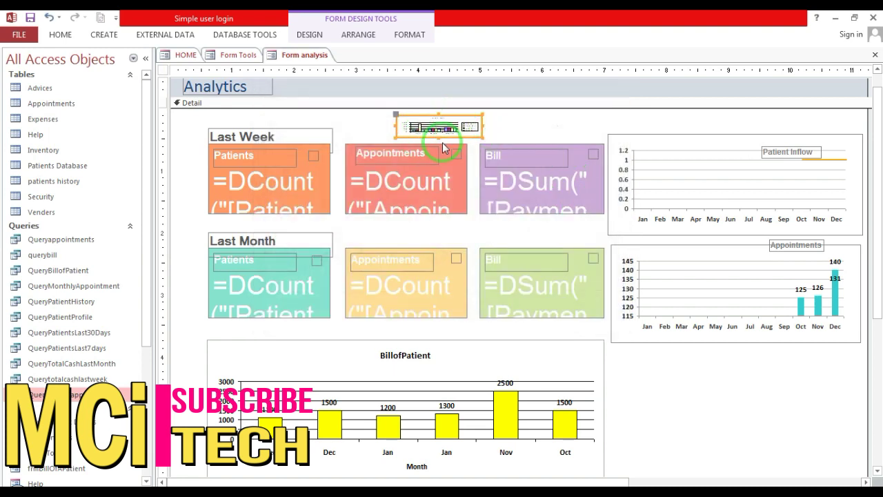
Step: Delete the small trial chart above the Last Week Appointments and Bill boxes
left_click(449, 123)
key("Delete")
left_click(732, 206)
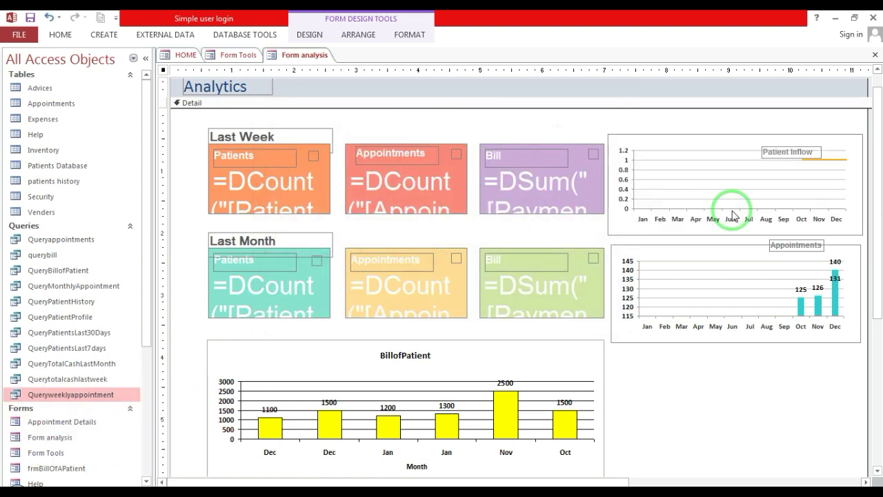
Step: Show the Patient Inflow chart's data properties in a widened Property Sheet and open its Row Source in the Query Builder
right_click(710, 174)
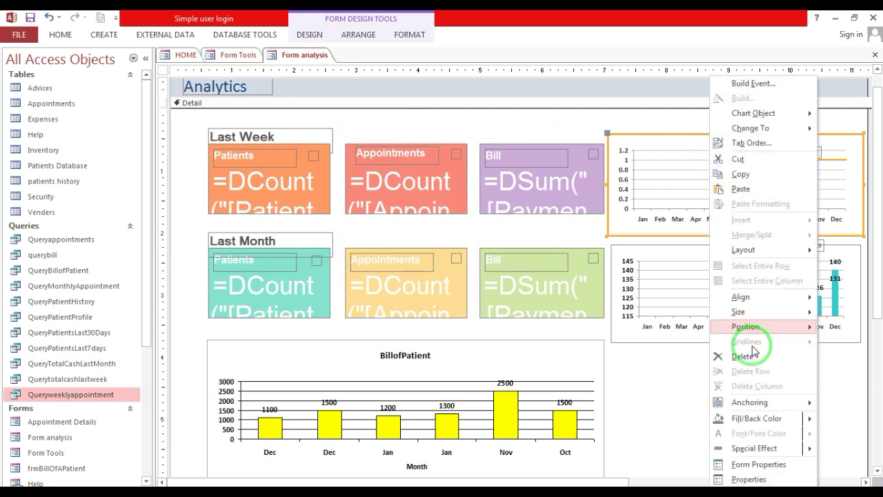
left_click(748, 478)
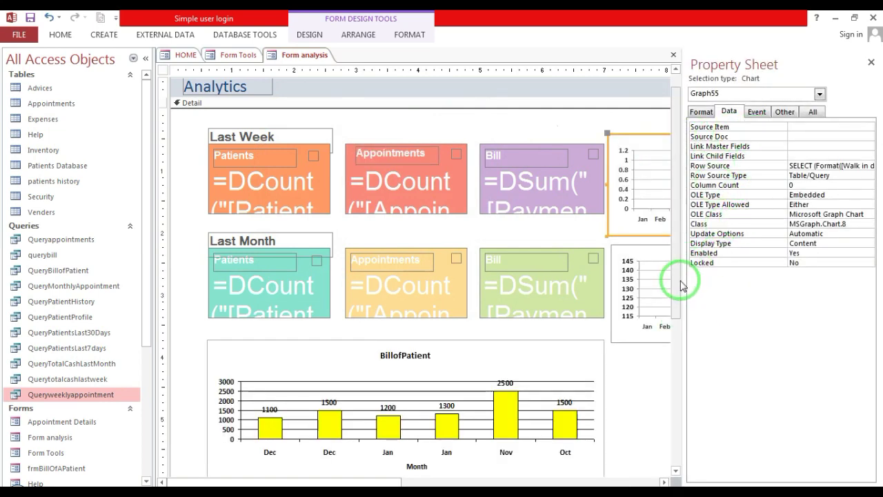
left_click_drag(681, 286, 623, 286)
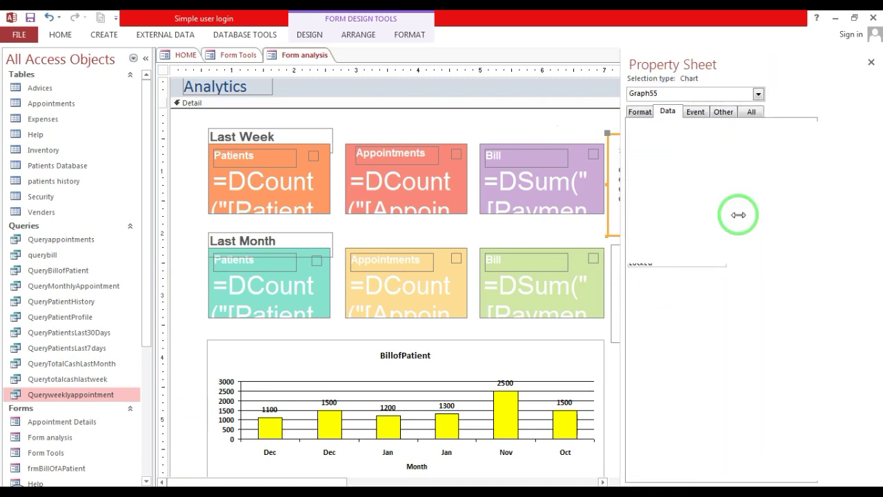
left_click(756, 165)
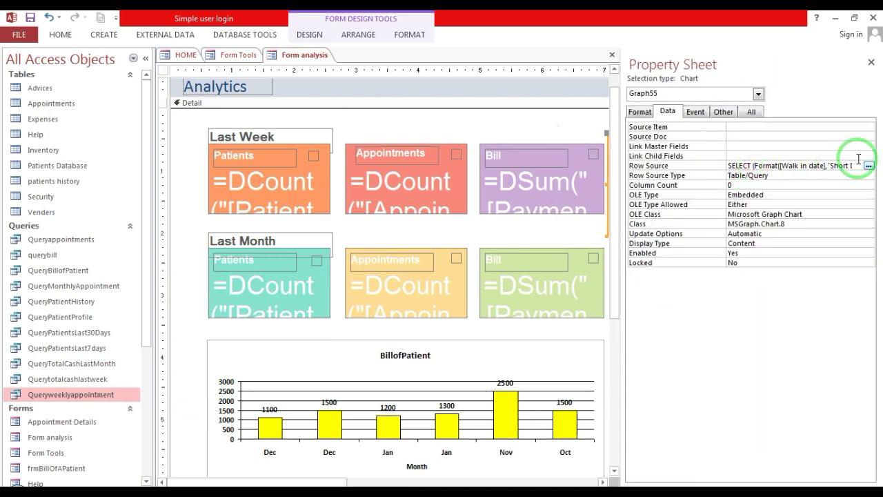
left_click(869, 167)
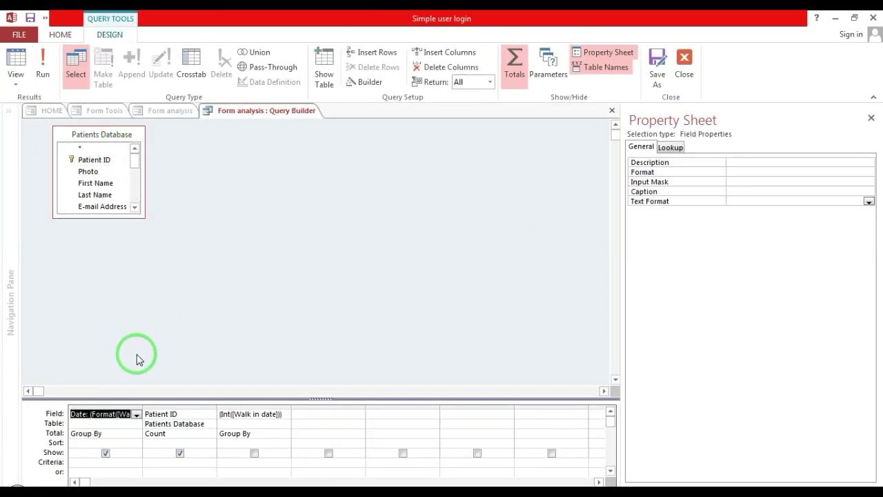
Step: Examine the Patient Inflow query's date and Patient ID fields and its datasheet results, widening the columns to read them, and close the Query Builder
left_click_drag(142, 406, 240, 408)
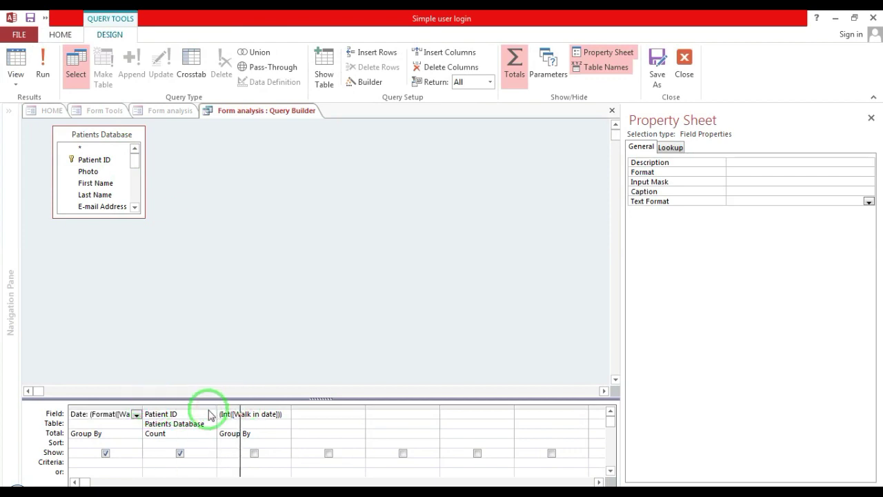
left_click(138, 422)
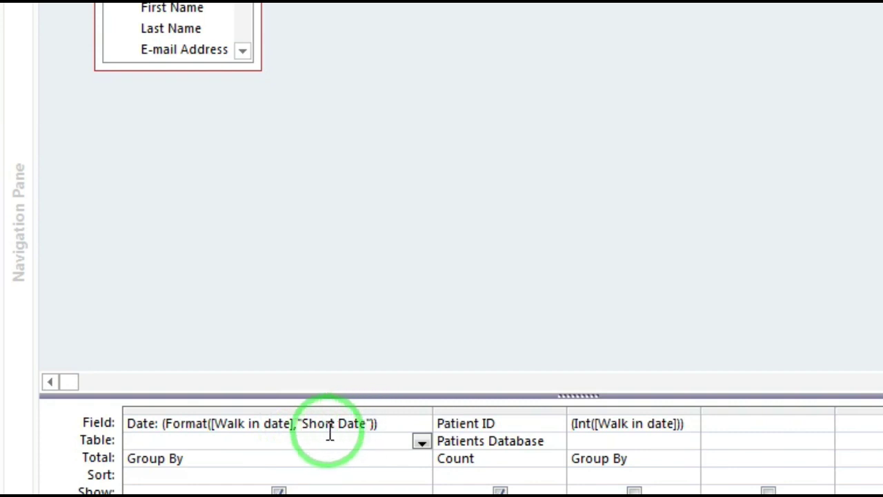
left_click(214, 439)
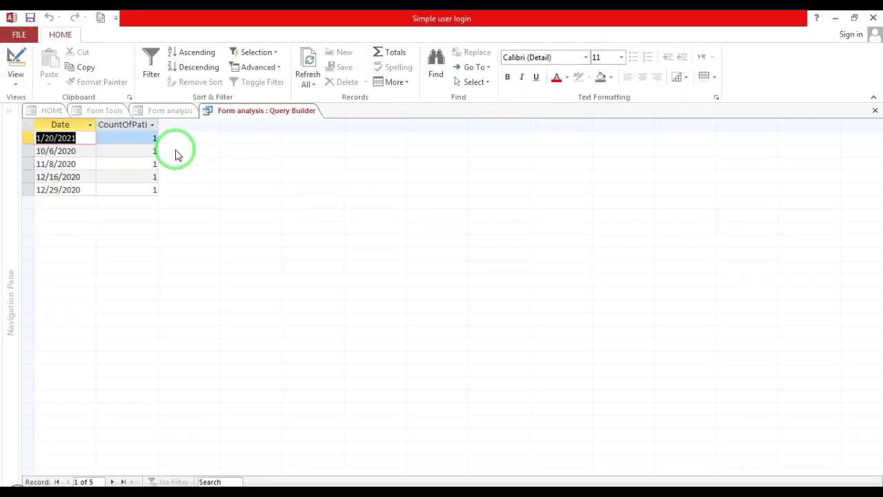
left_click_drag(158, 127, 180, 127)
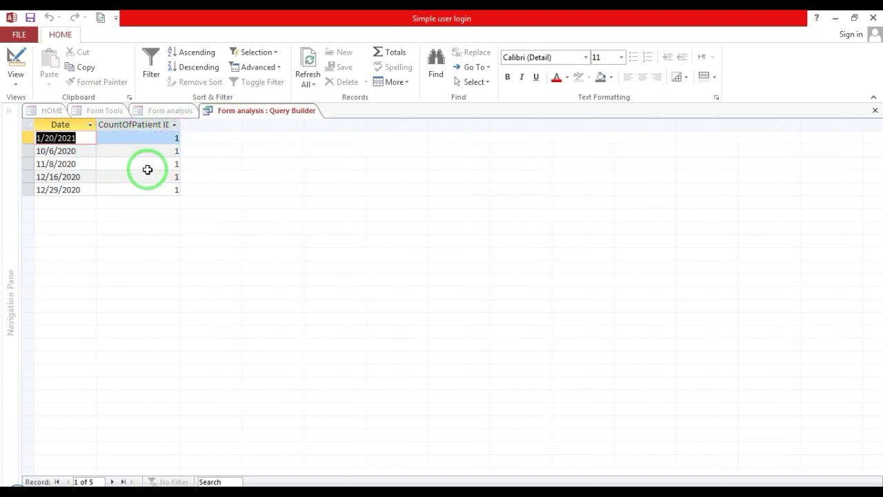
left_click(875, 110)
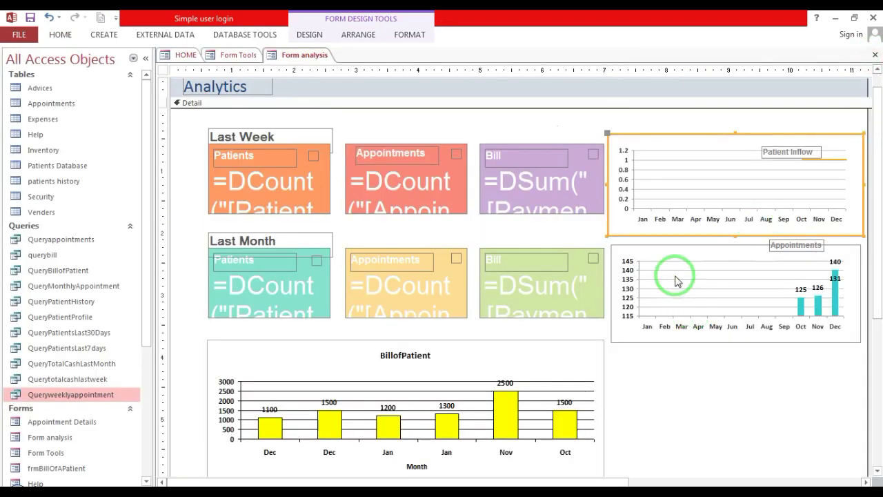
Step: Show the data properties of the Appointments chart and open its Row Source in the Query Builder
left_click(677, 280)
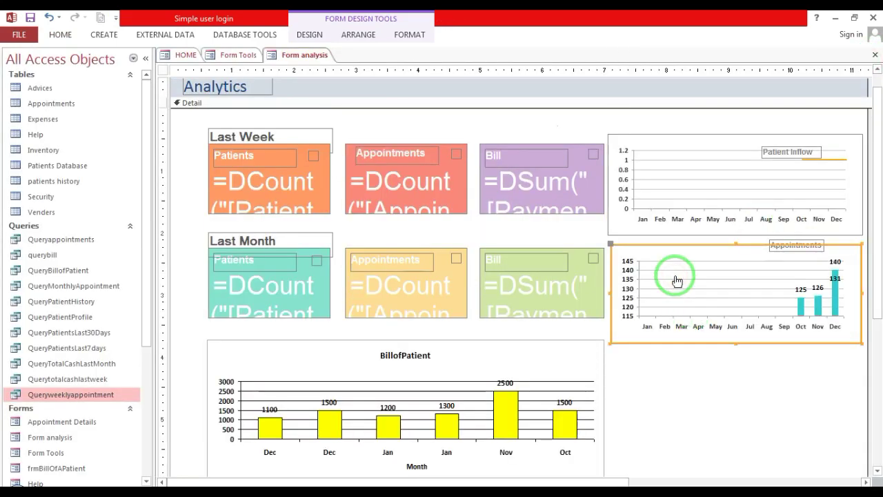
right_click(675, 278)
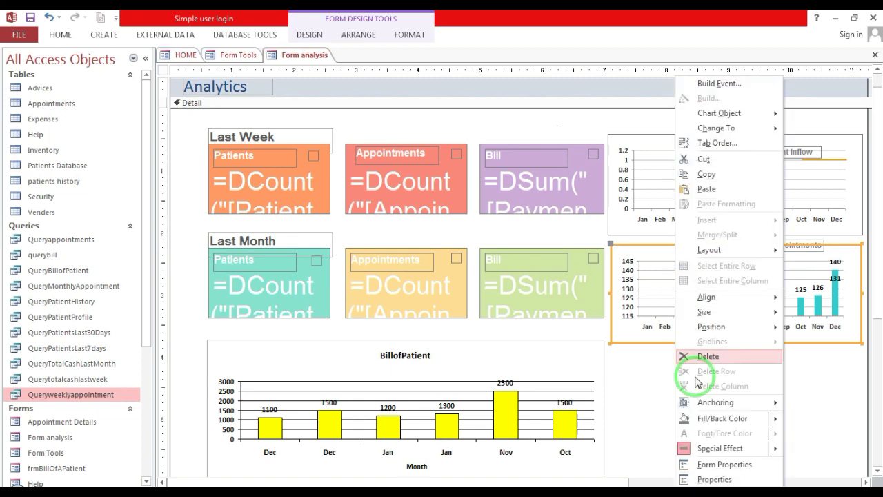
left_click(713, 476)
left_click(746, 219)
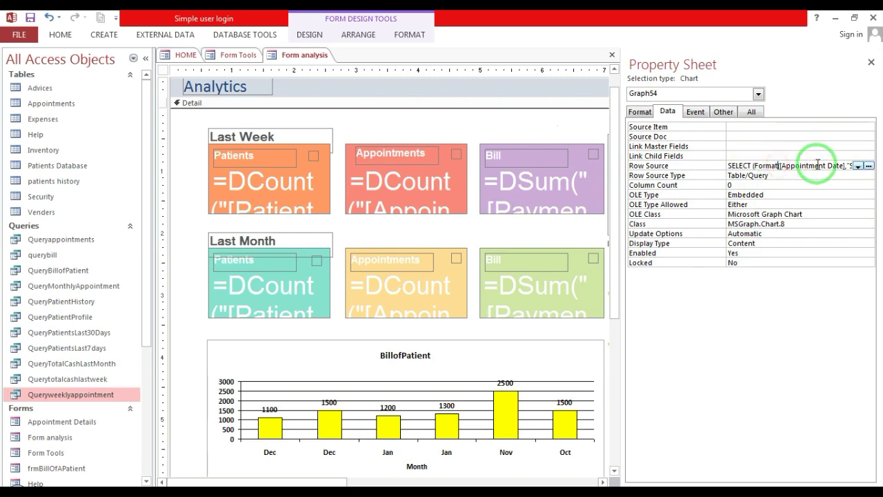
left_click(868, 166)
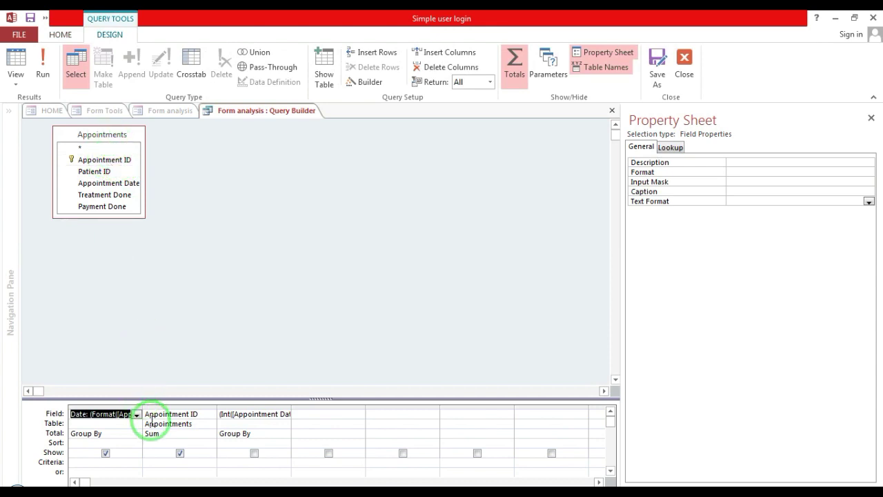
Step: Widen the query grid columns to examine the Appointments chart's Short Date expression, Appointment ID sum and Int grouping field
left_click_drag(143, 405, 183, 413)
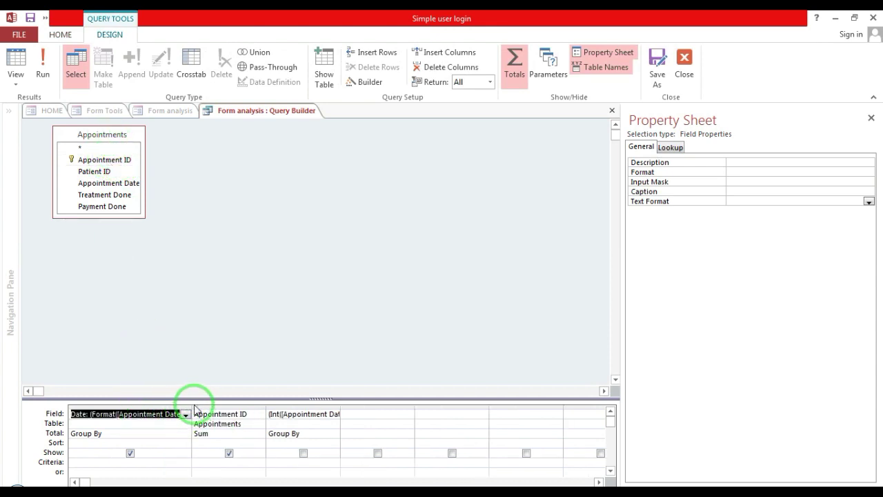
left_click(197, 406)
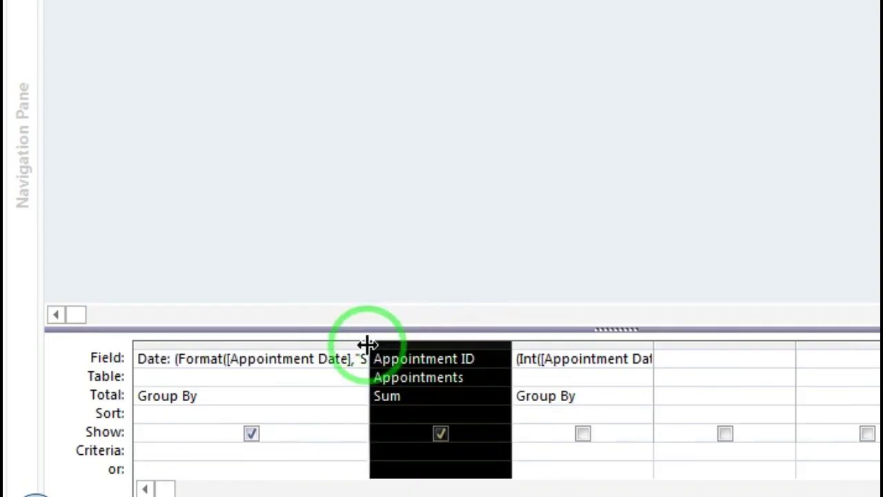
left_click(331, 372)
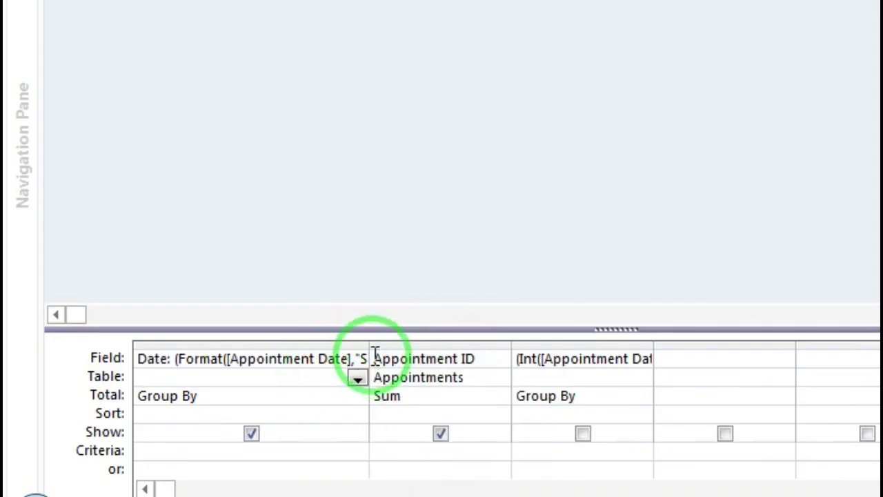
left_click_drag(368, 343, 547, 336)
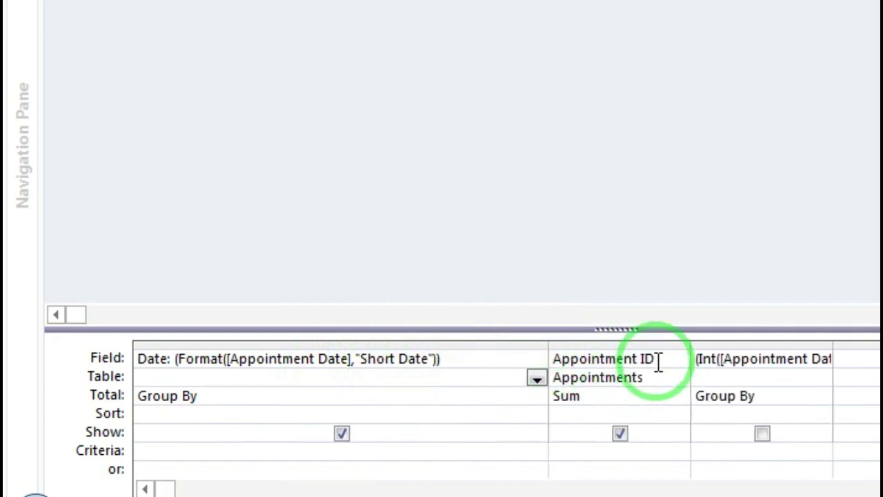
left_click(596, 401)
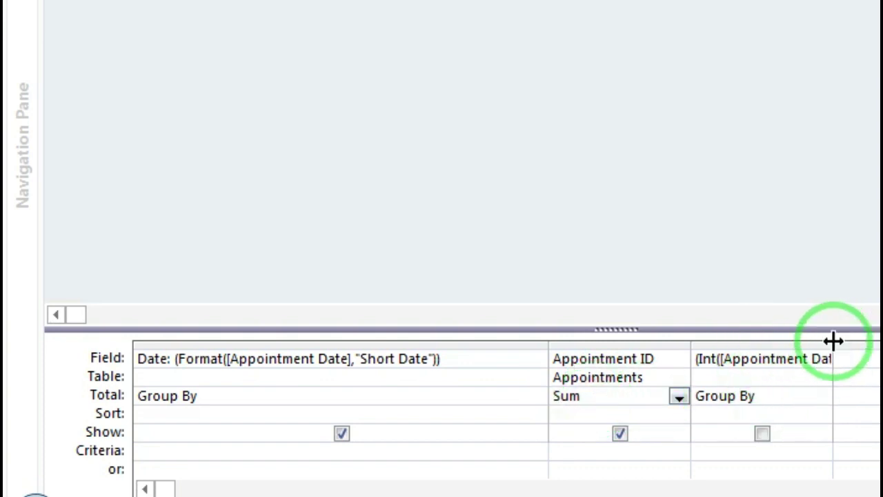
left_click_drag(834, 342, 882, 341)
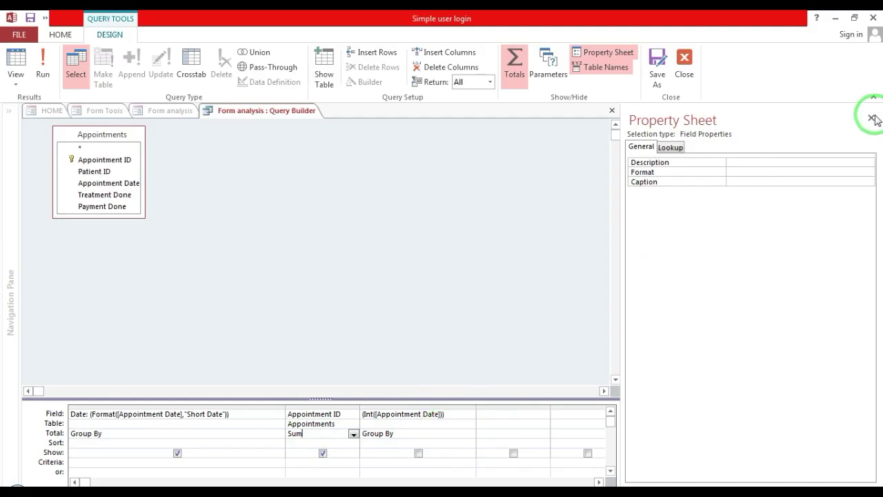
Step: View the Appointments query's datasheet with a widened sum column, and close the Query Builder and Property Sheet
left_click(12, 60)
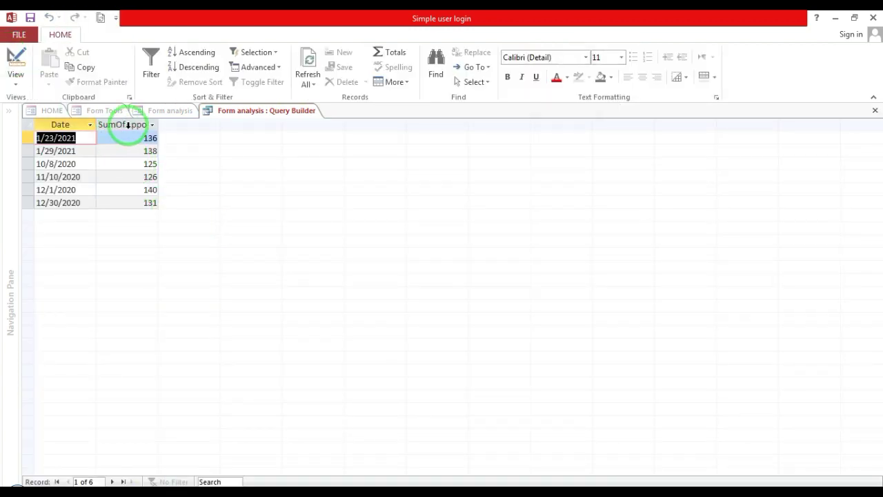
left_click_drag(160, 126, 176, 125)
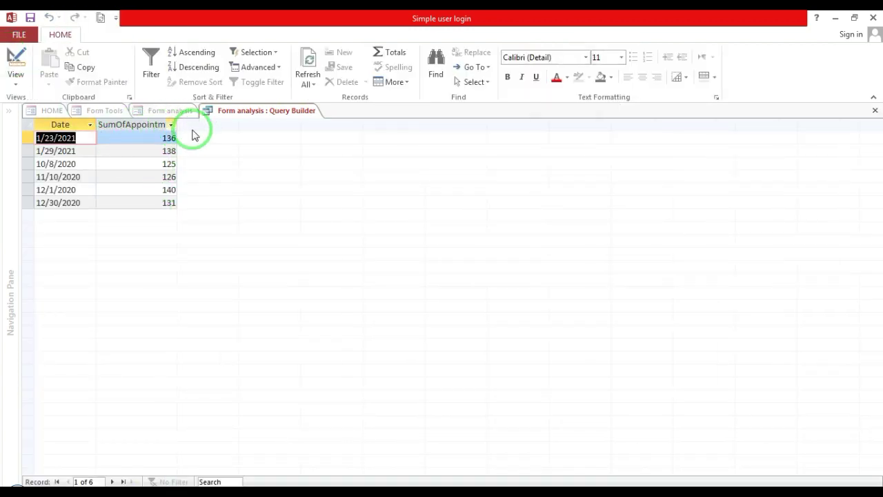
left_click(875, 111)
left_click(872, 64)
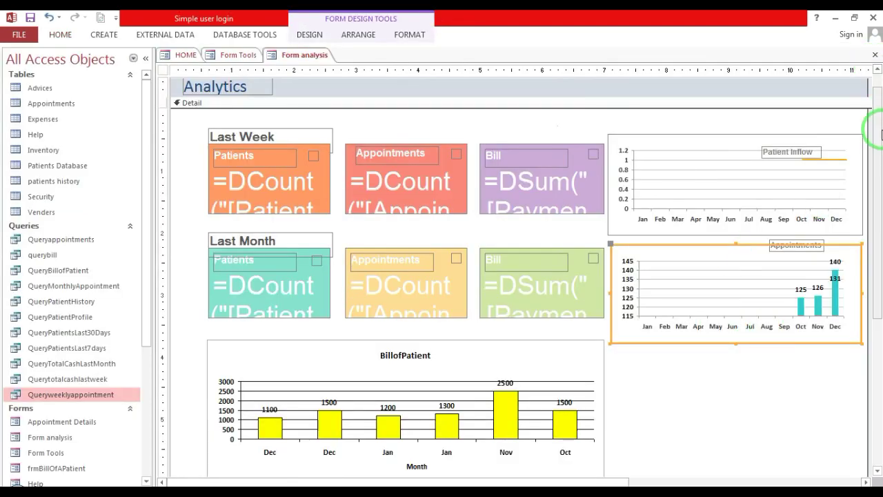
Step: Show the data properties of the BillofPatient chart and open its Row Source in the Query Builder
left_click_drag(876, 127, 878, 184)
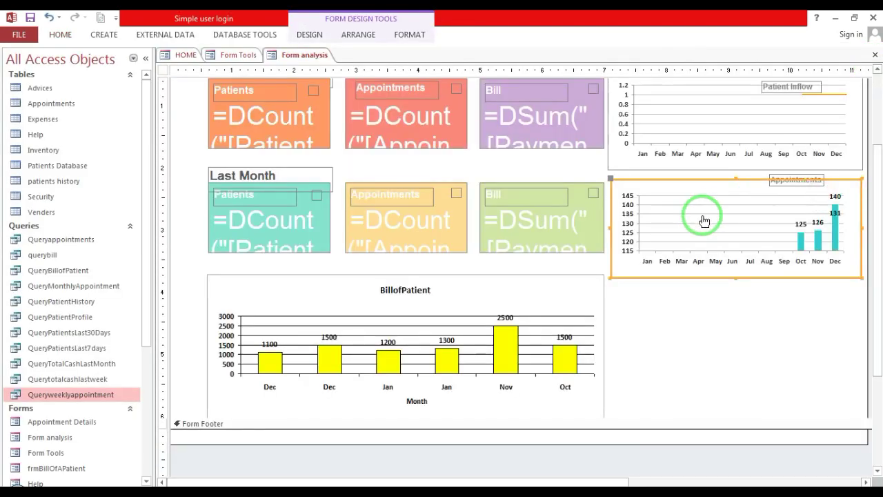
left_click(427, 306)
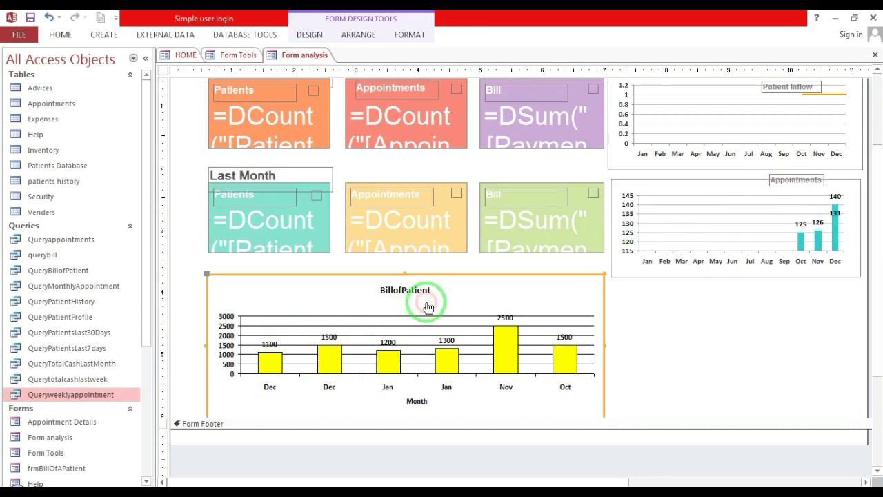
right_click(426, 306)
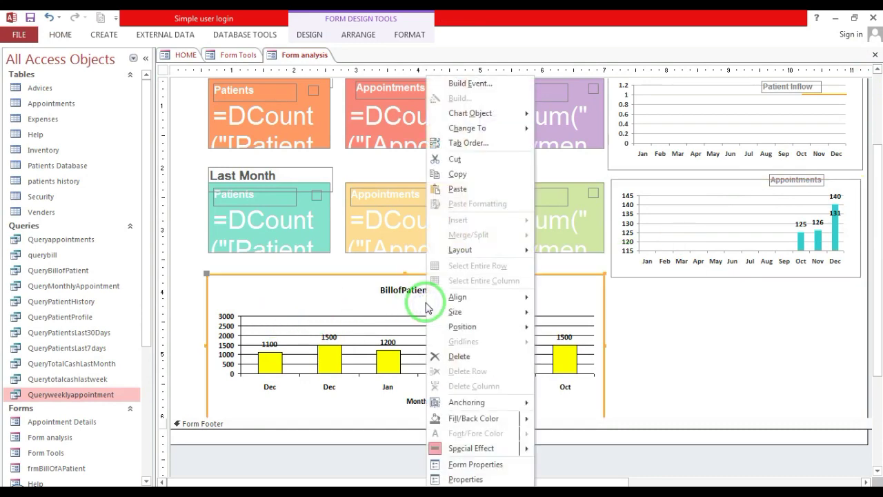
left_click(464, 478)
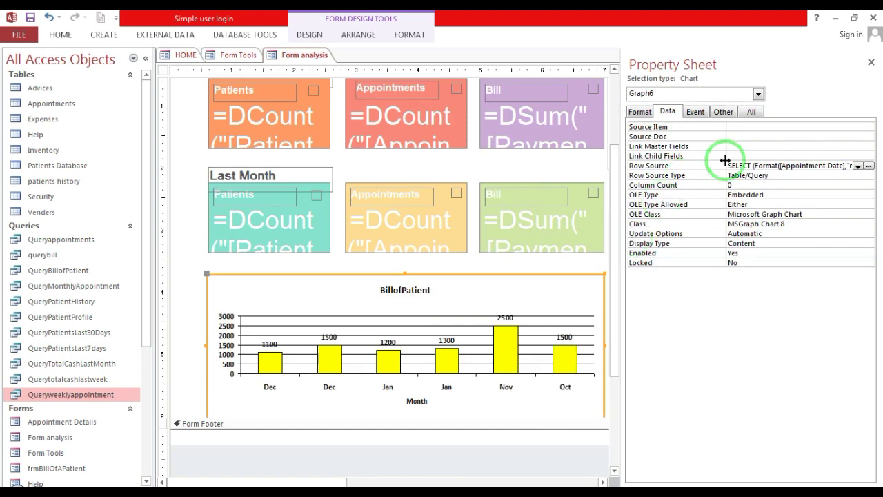
left_click(868, 166)
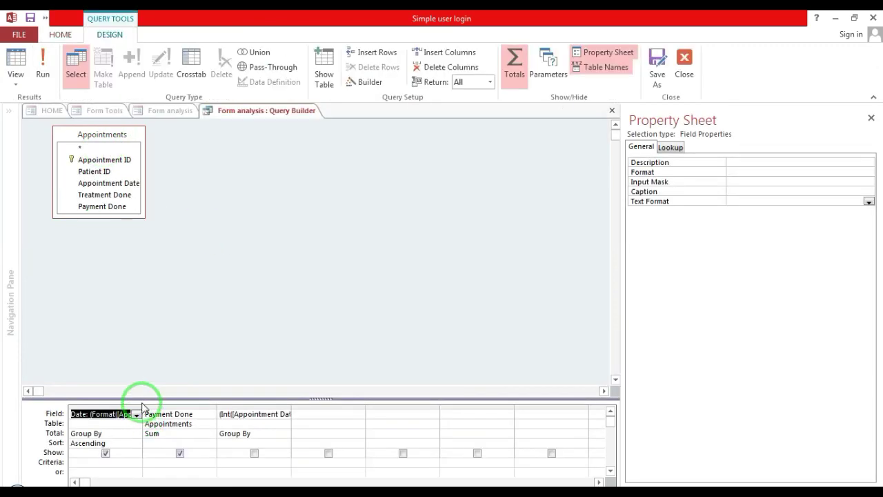
Step: Examine the BillofPatient query's month expression, Payment Done sum and datasheet, and close the Query Builder and Property Sheet without saving changes
left_click_drag(142, 405, 227, 275)
left_click(184, 283)
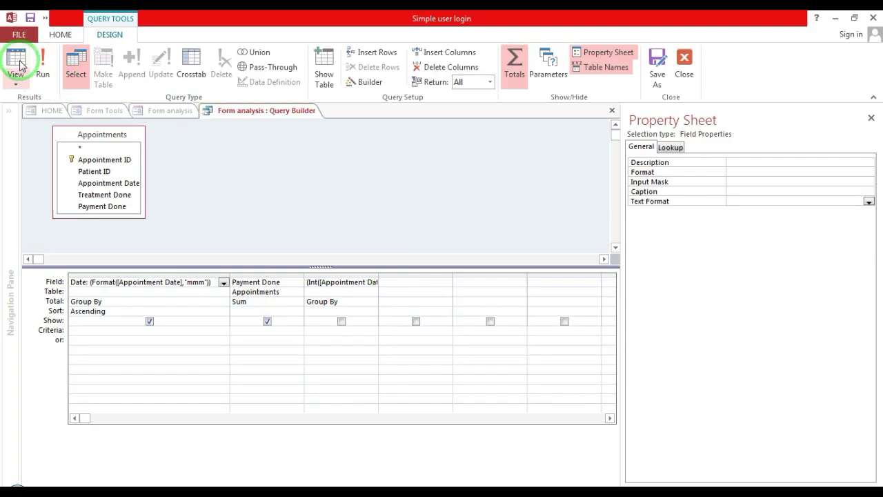
left_click(16, 60)
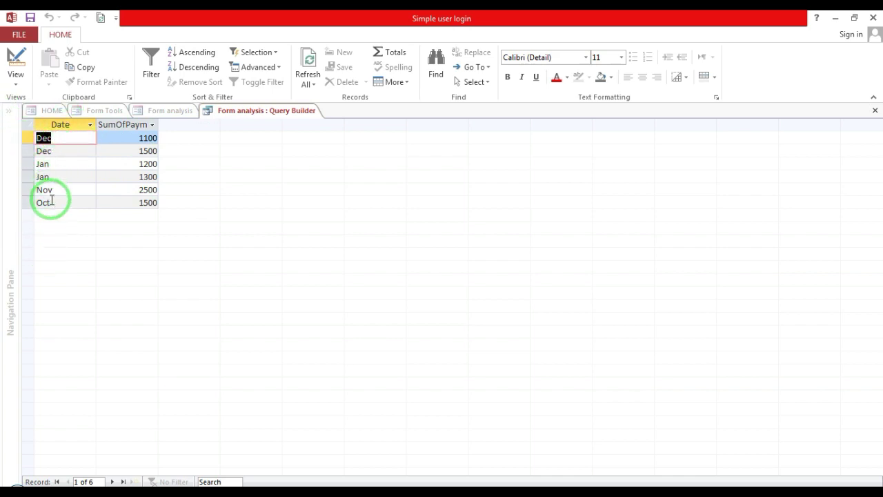
left_click(872, 111)
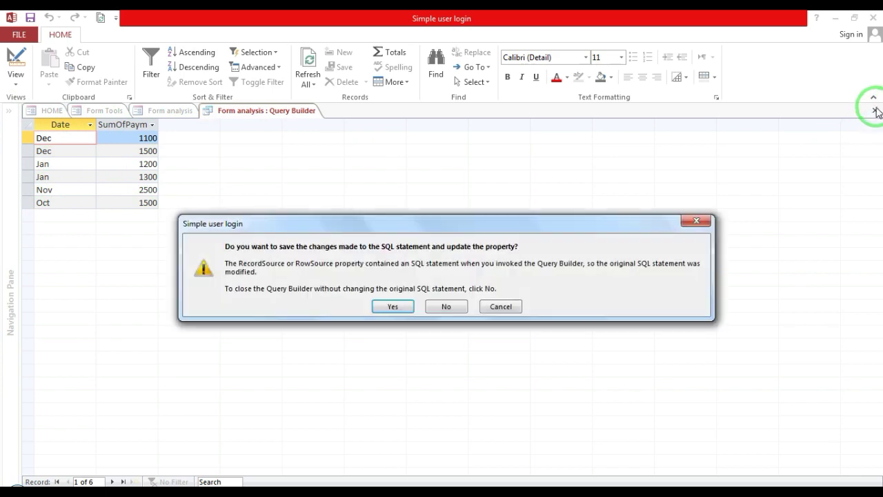
left_click(448, 307)
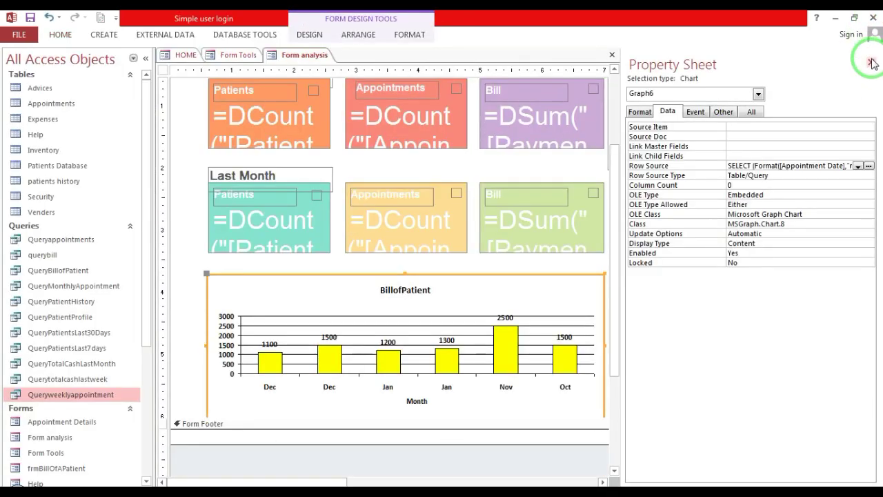
left_click(872, 62)
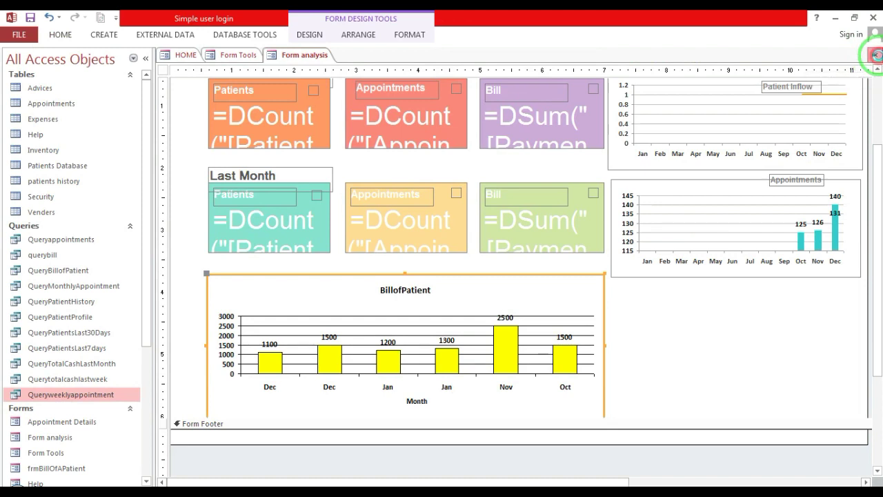
Step: Close the Analytics form's design and reopen the form from the HOME form
left_click(875, 55)
left_click(447, 289)
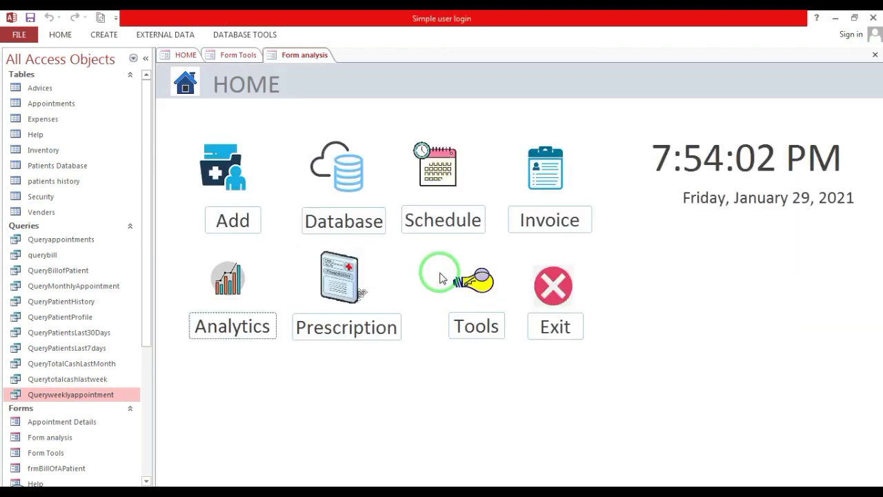
left_click(207, 325)
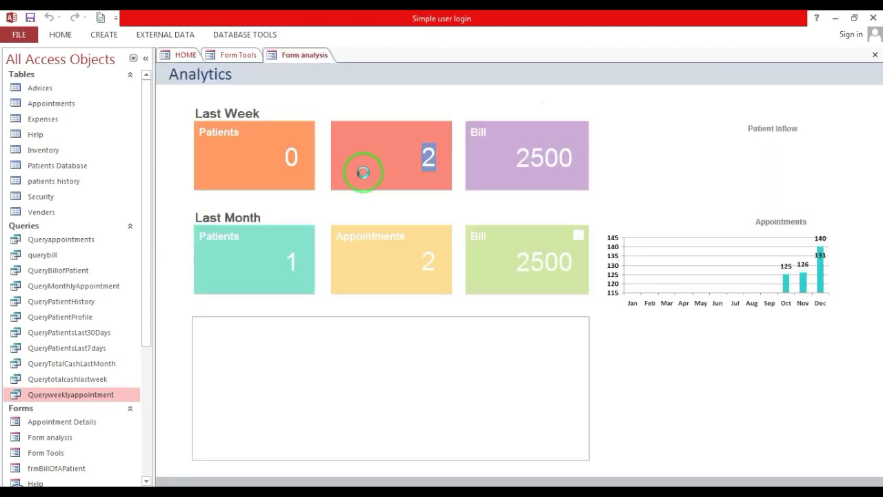